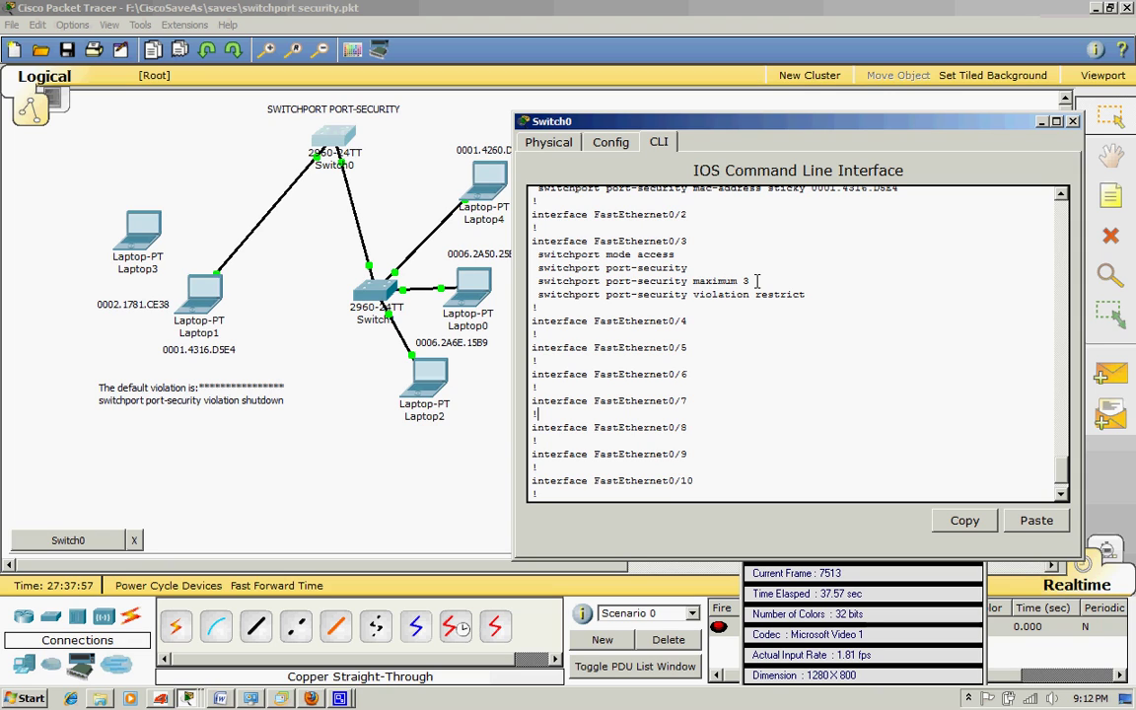
# Examine the maximum secure MAC address setting for FastEthernet0/3 in Switch0's running configuration
pyautogui.doubleClick(744, 281)
pyautogui.moveTo(744, 281); pyautogui.dragTo(712, 285)
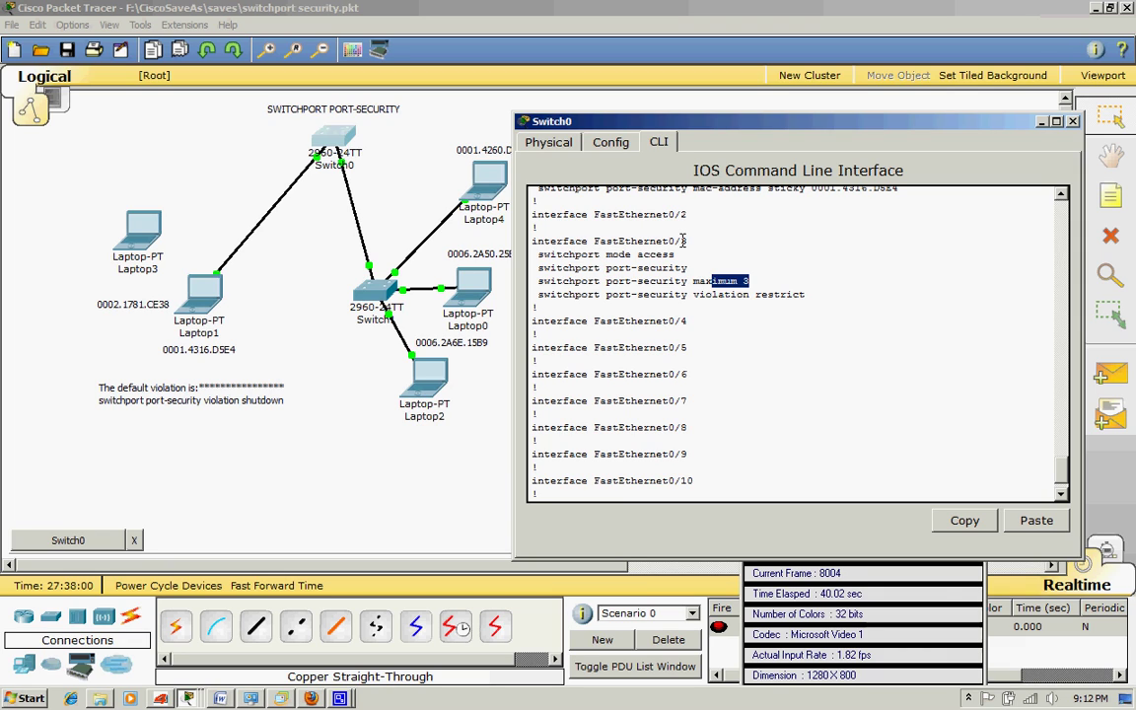
pyautogui.click(751, 282)
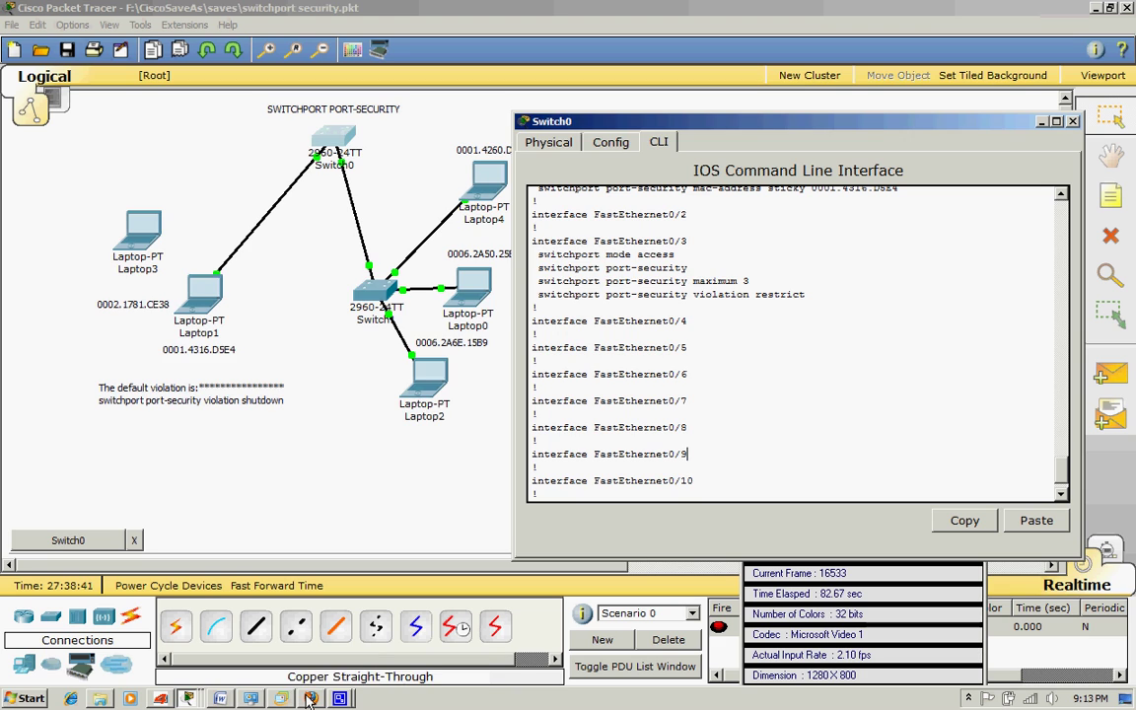
# Switch to Firefox and read the restrict violation mode description in Cisco's Catalyst 4500 port security guide
pyautogui.hotkey('alt', 'Tab')
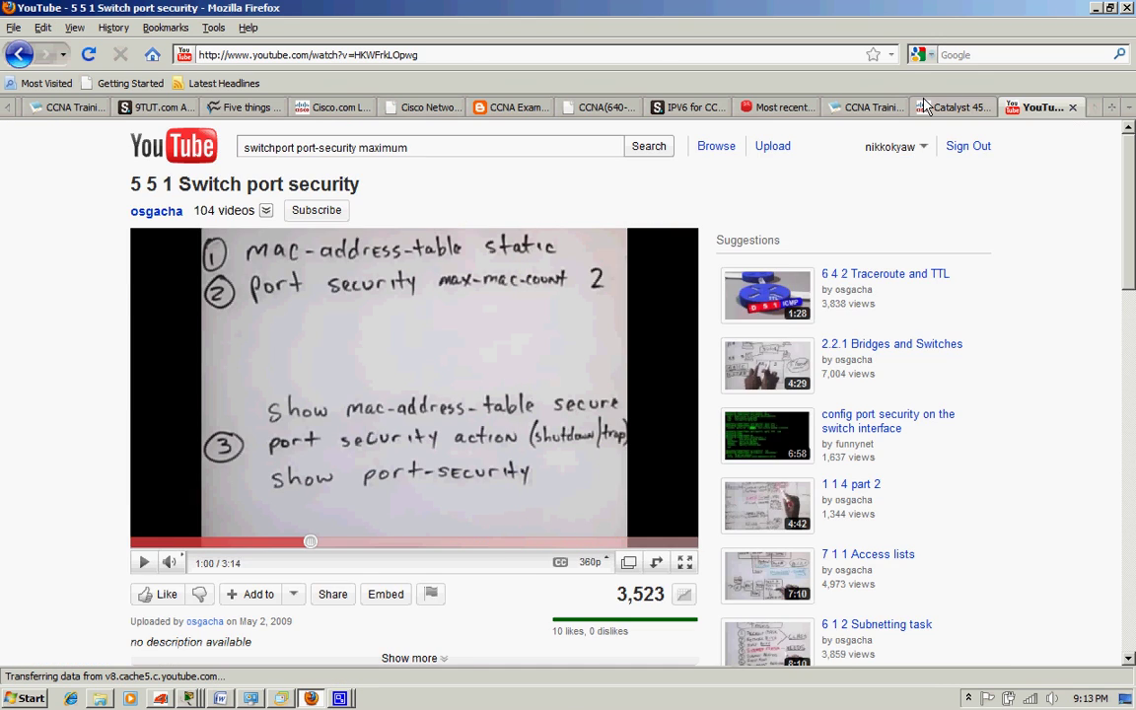
pyautogui.click(952, 107)
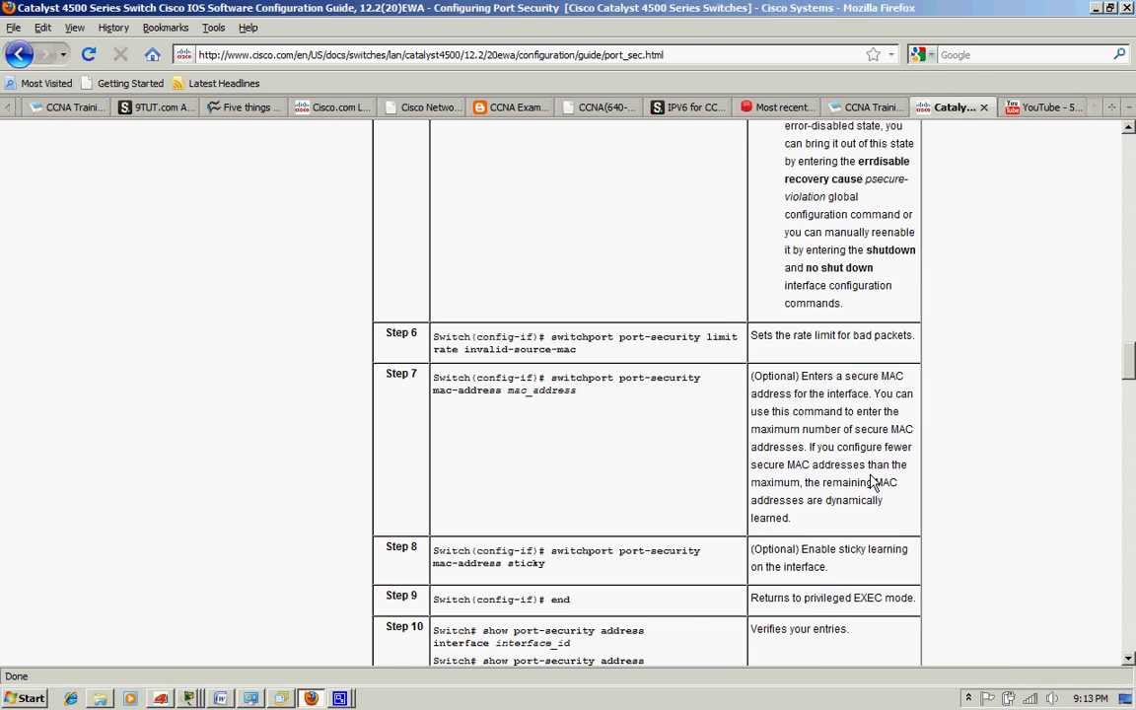
pyautogui.scroll(-1, 872, 482)
pyautogui.scroll(4, 871, 469)
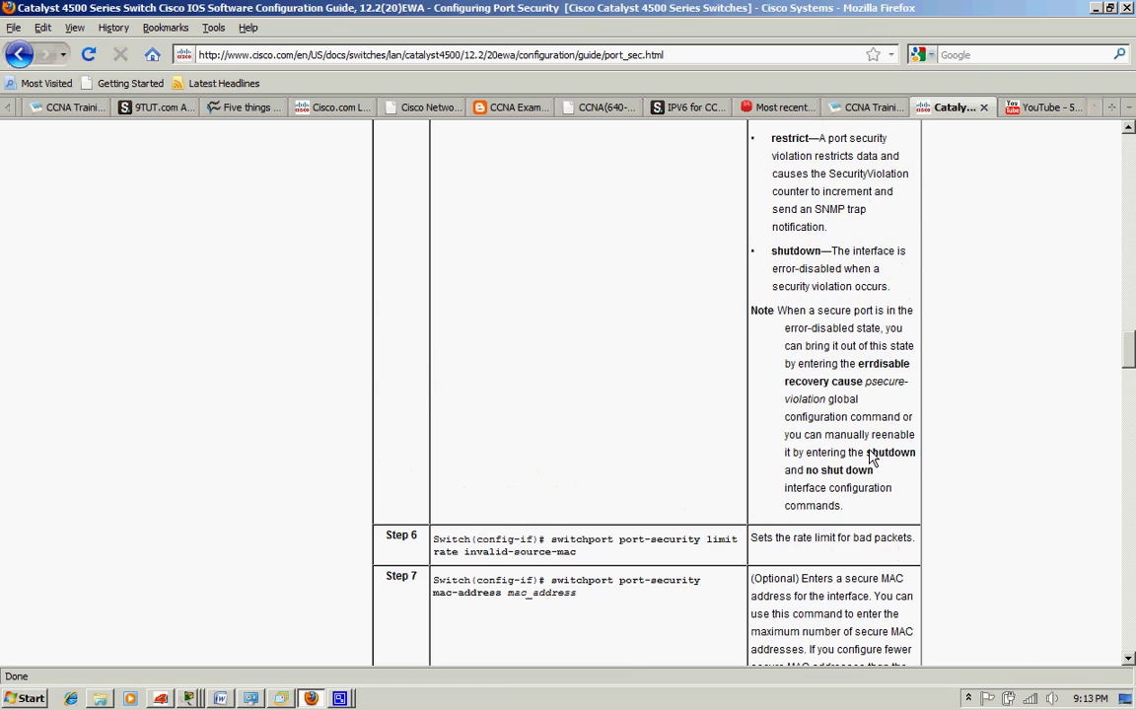
pyautogui.scroll(3, 872, 456)
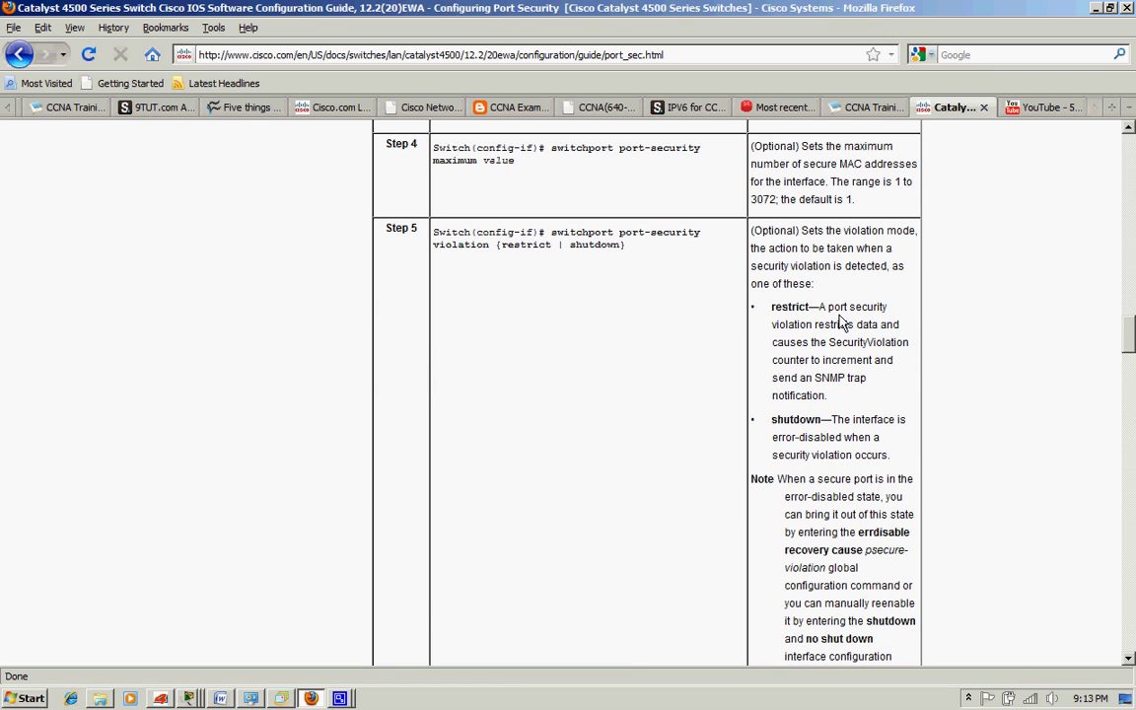
pyautogui.moveTo(841, 308); pyautogui.dragTo(878, 399)
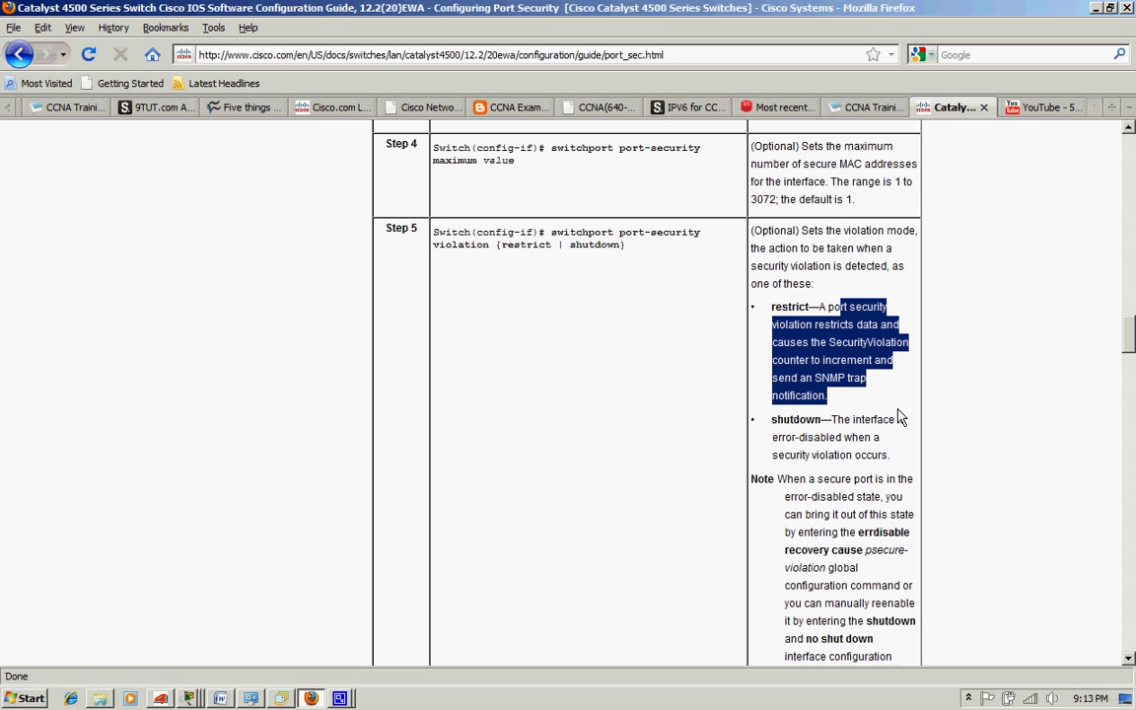
pyautogui.click(858, 321)
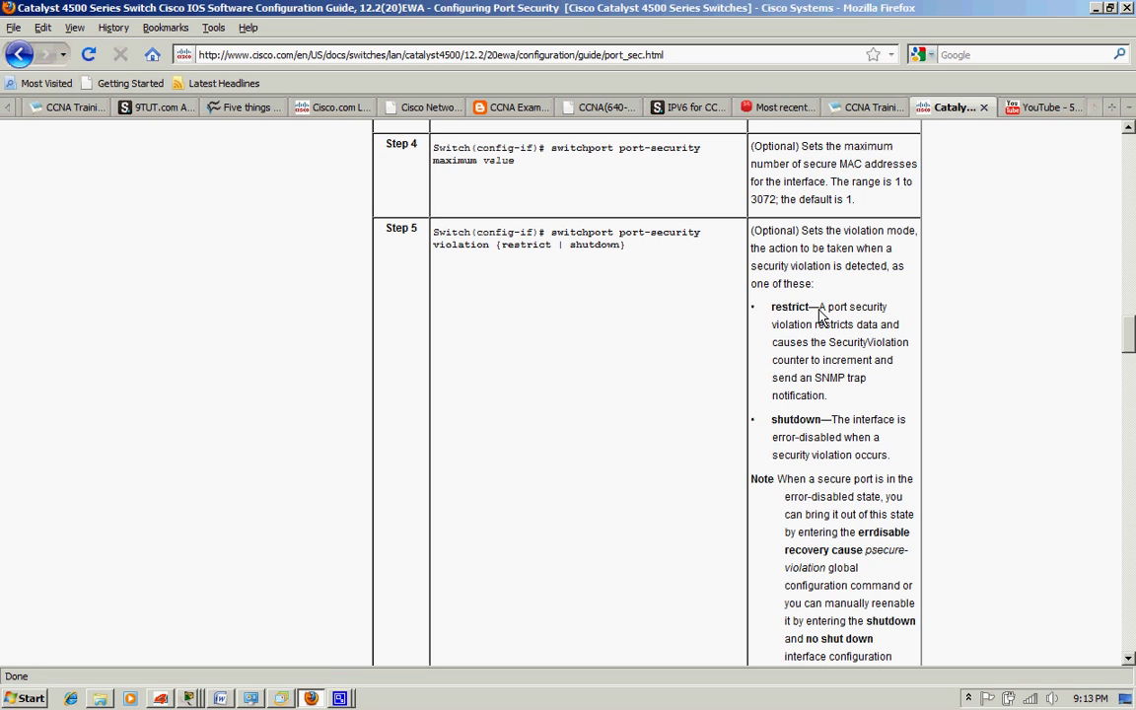
pyautogui.moveTo(821, 316); pyautogui.dragTo(849, 406)
pyautogui.click(903, 424)
# Return to switchport security.pkt in Packet Tracer, exit Switch0's configuration listing and display its MAC address table with sho mac-address-table
pyautogui.click(187, 699)
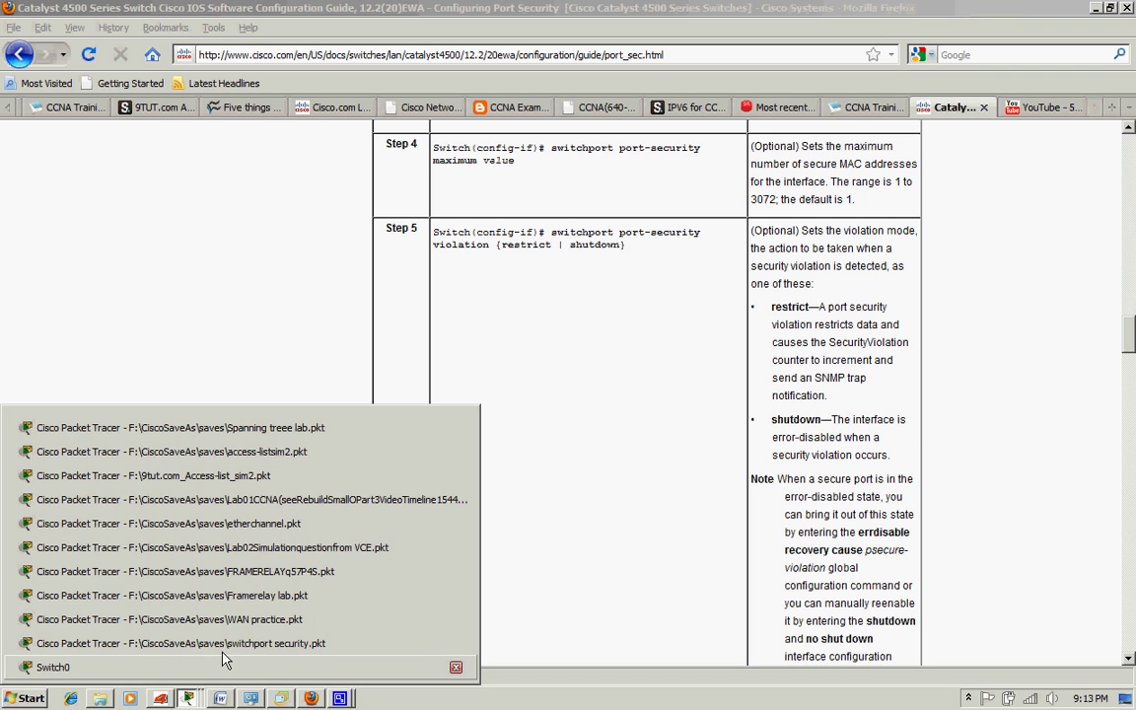
pyautogui.click(222, 646)
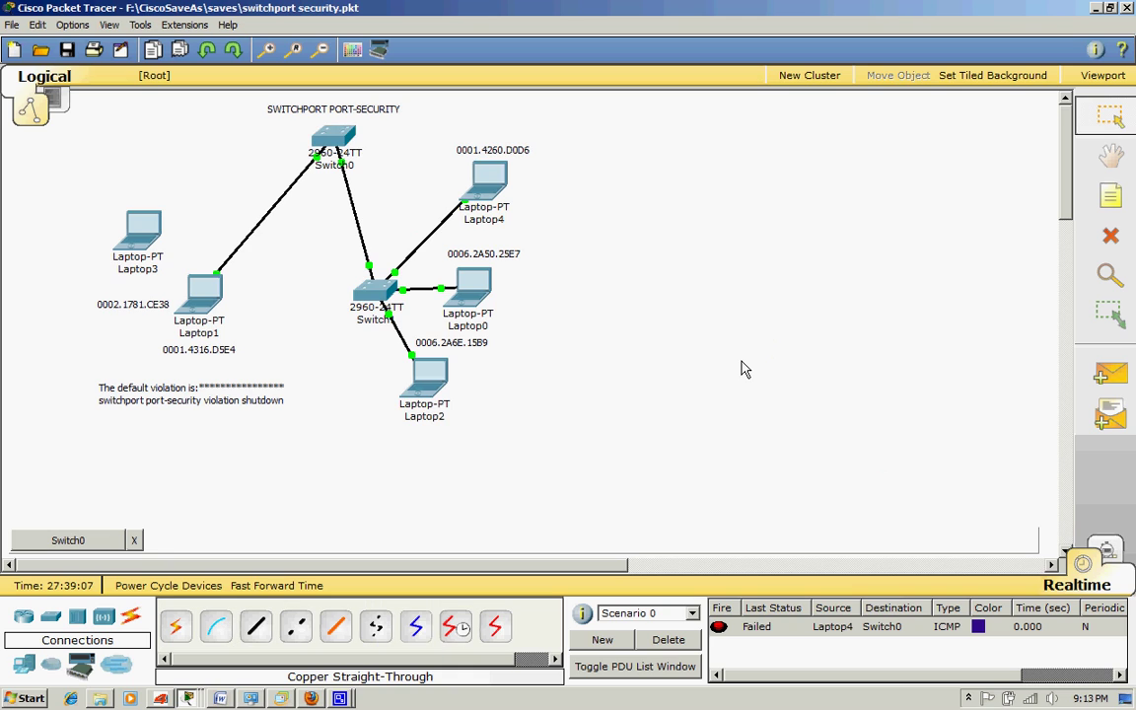
pyautogui.click(333, 141)
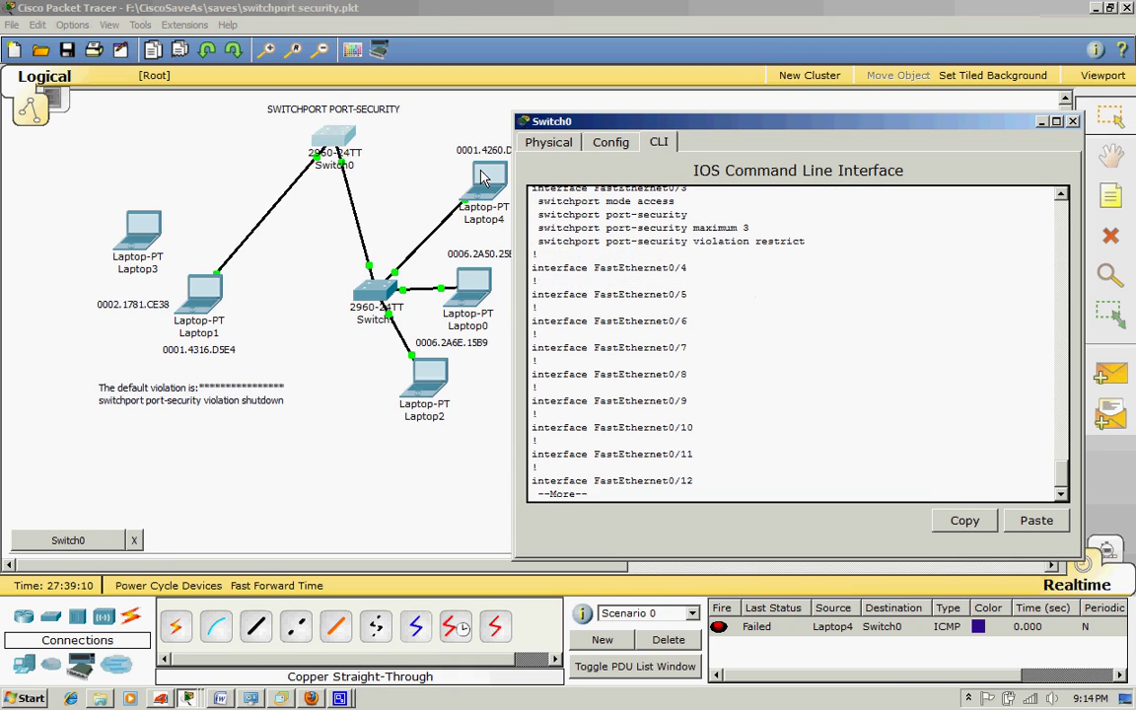
pyautogui.press('q')
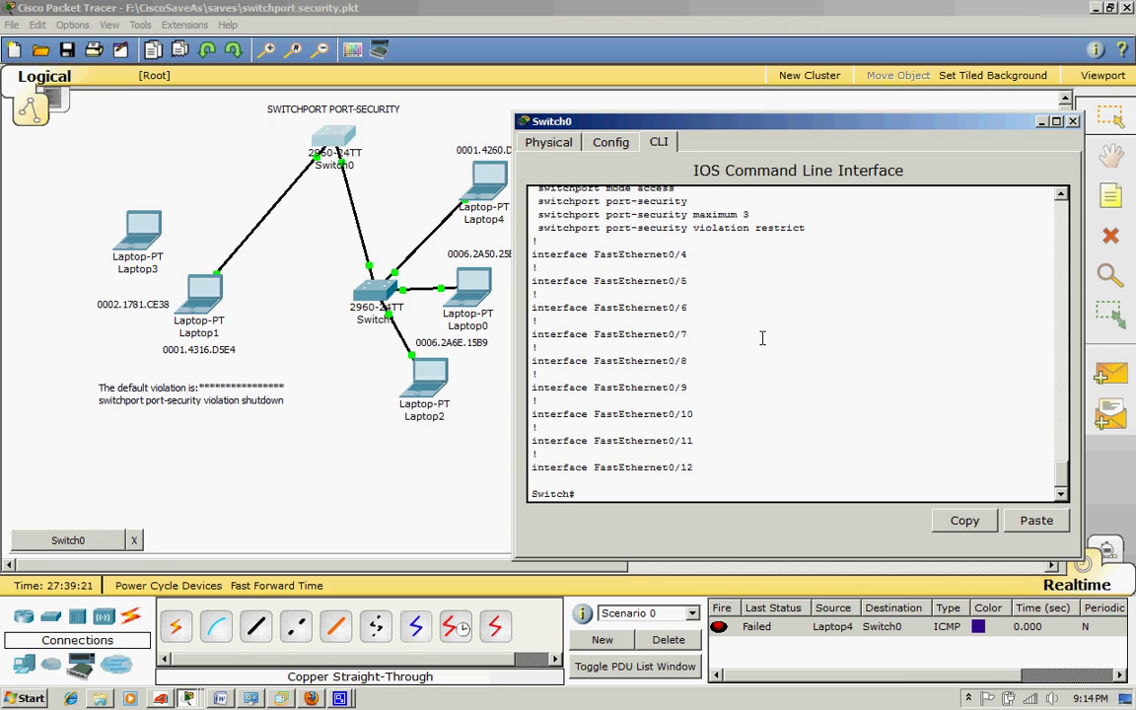
pyautogui.write('sho ma')
pyautogui.press('Tab')
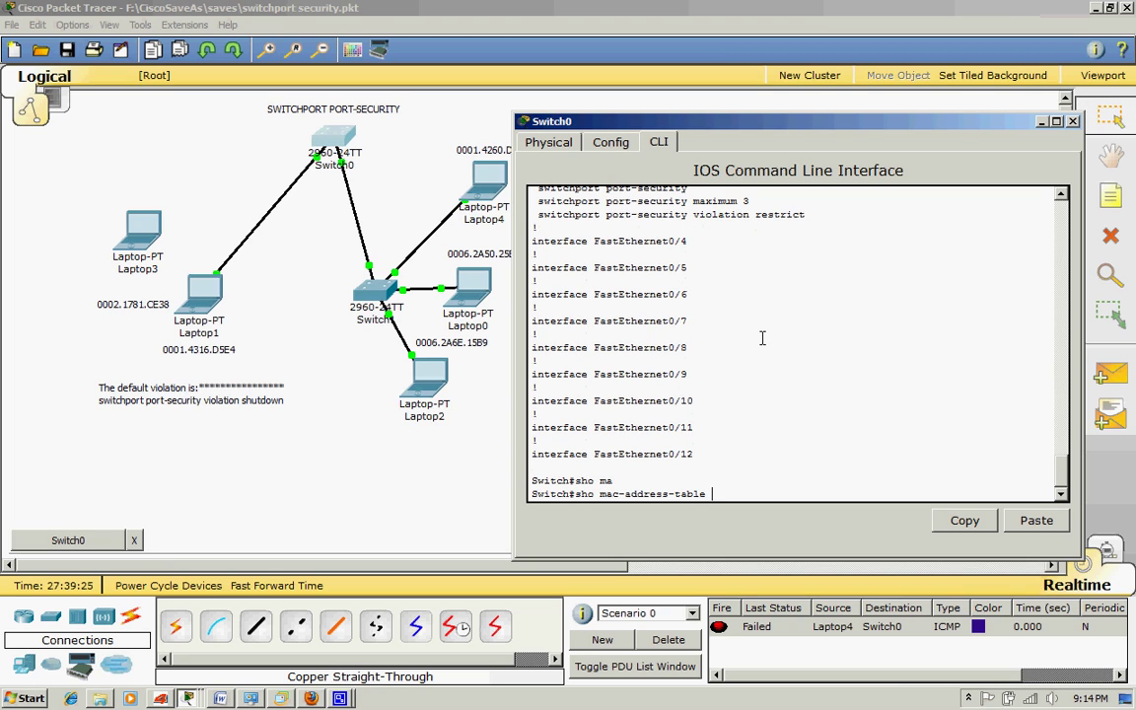
pyautogui.press('Return')
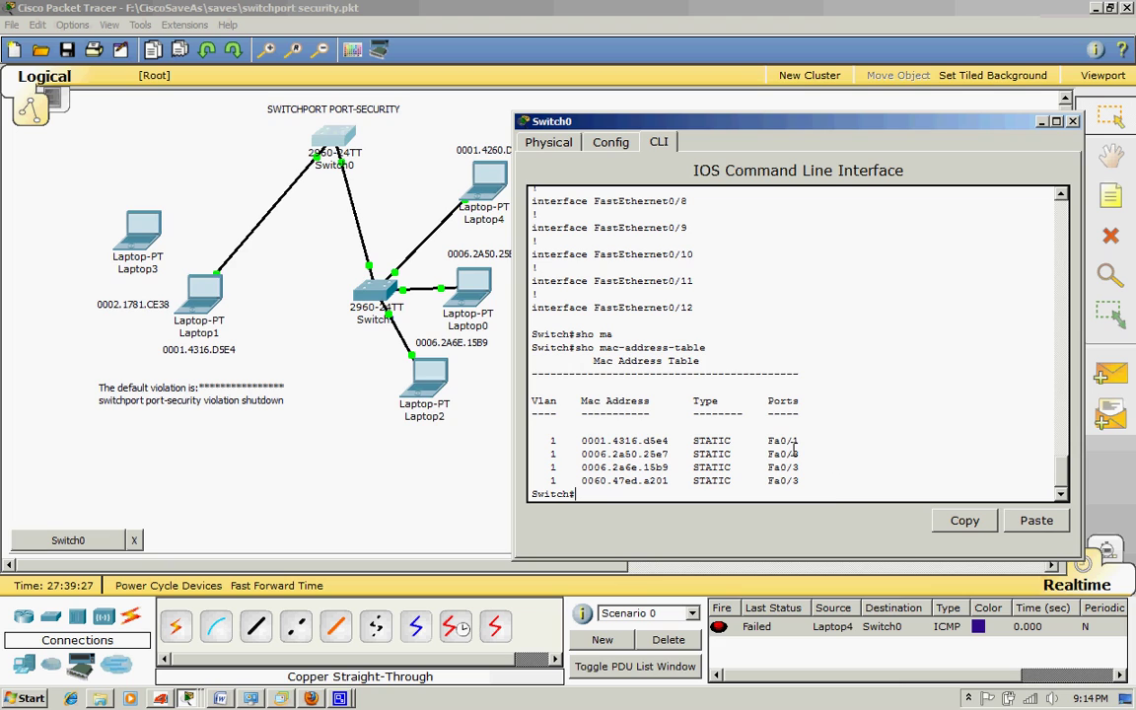
# Examine the Fa0/3 entries in Switch0's MAC address table alongside the link between the two switches
pyautogui.moveTo(809, 449); pyautogui.dragTo(804, 468)
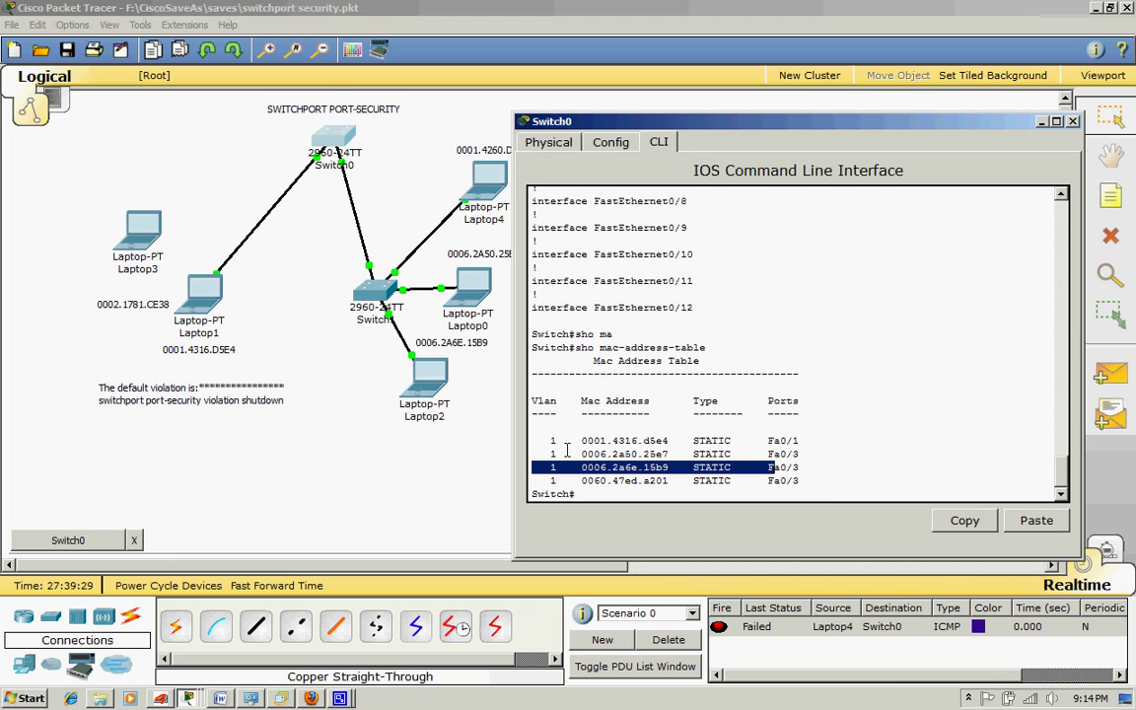
pyautogui.moveTo(545, 453); pyautogui.dragTo(809, 485)
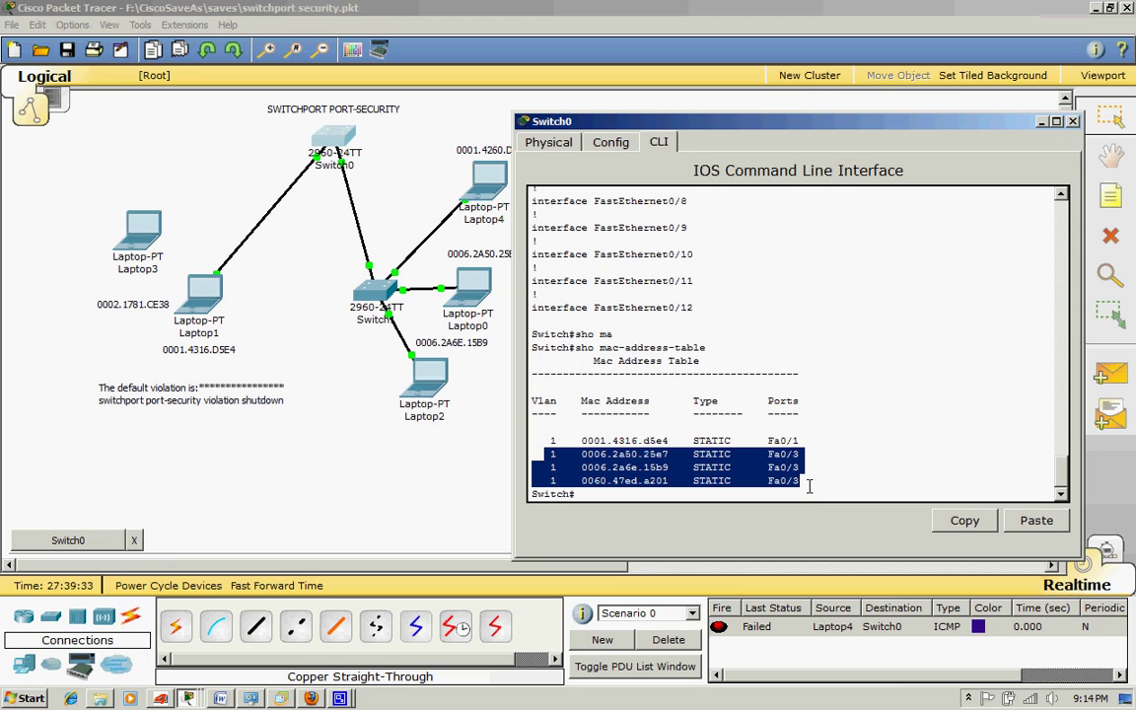
pyautogui.click(744, 462)
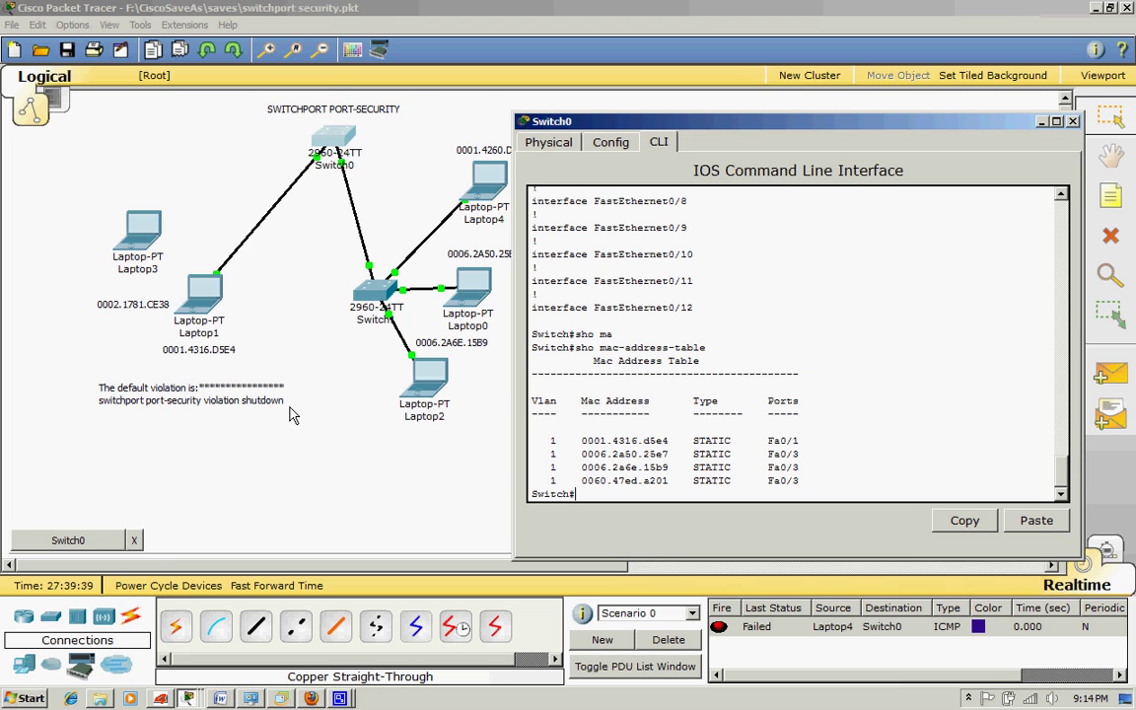
pyautogui.click(335, 481)
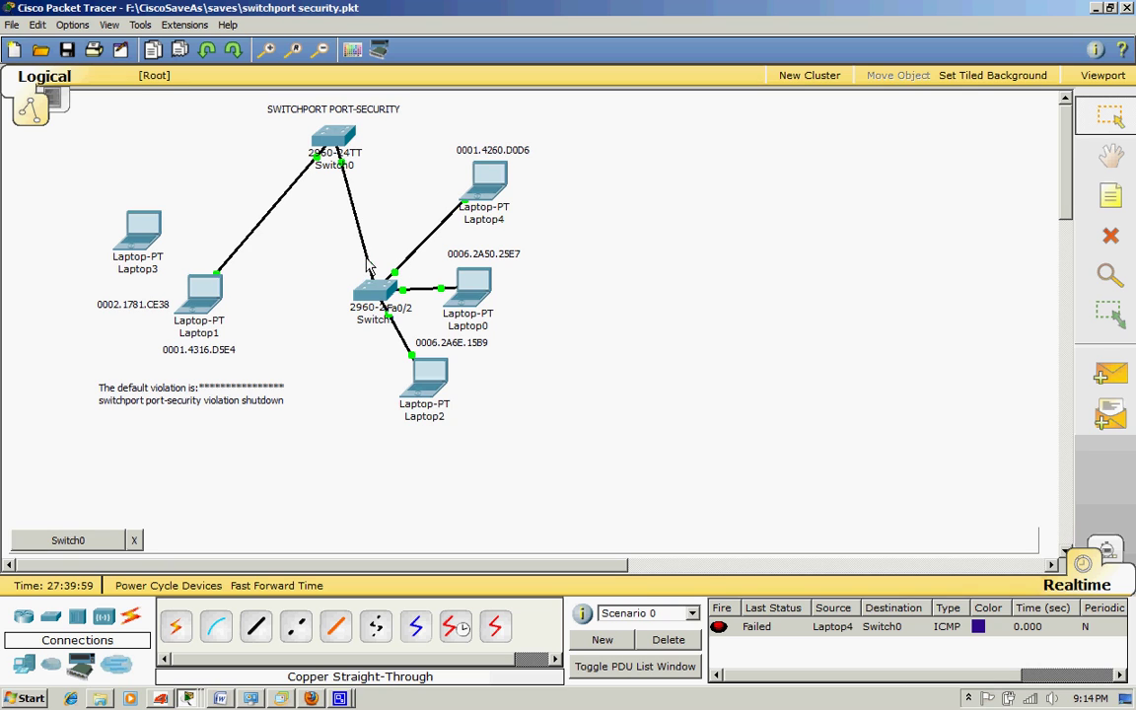
pyautogui.click(335, 143)
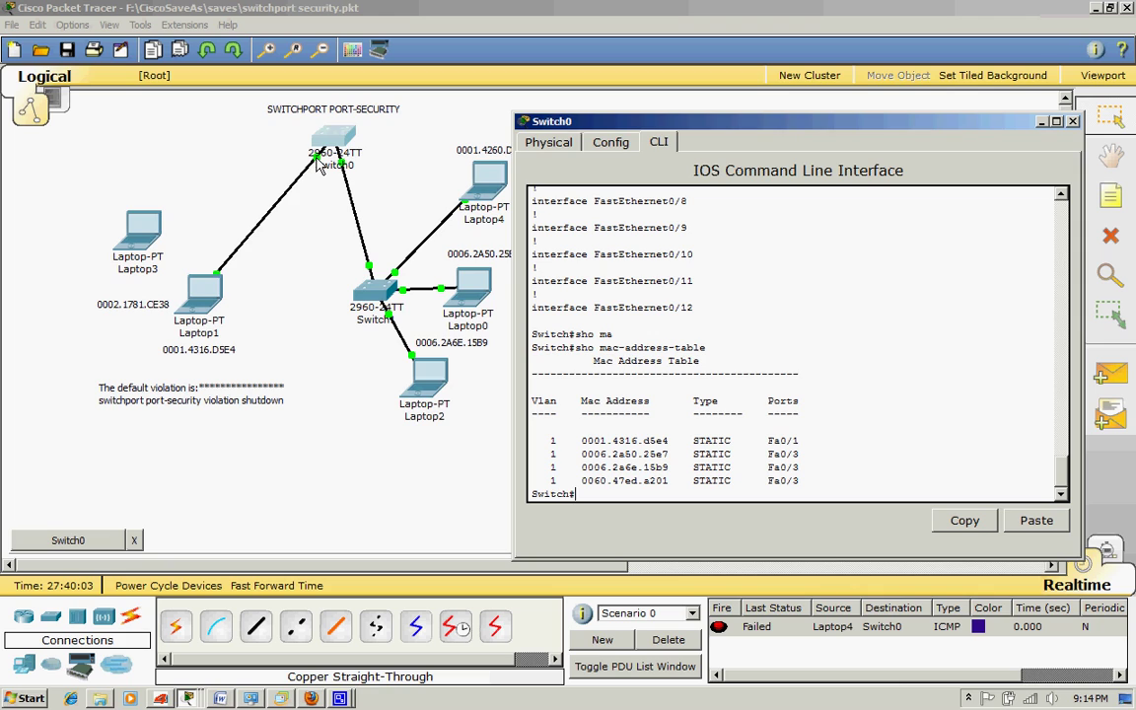
pyautogui.write('sho')
pyautogui.press('BackSpace')
pyautogui.press('BackSpace')
pyautogui.press('BackSpace')
pyautogui.press('BackSpace')
# Examine the last Fa0/3 MAC address in Switch0's table and close that switch's window
pyautogui.moveTo(668, 455); pyautogui.dragTo(637, 481)
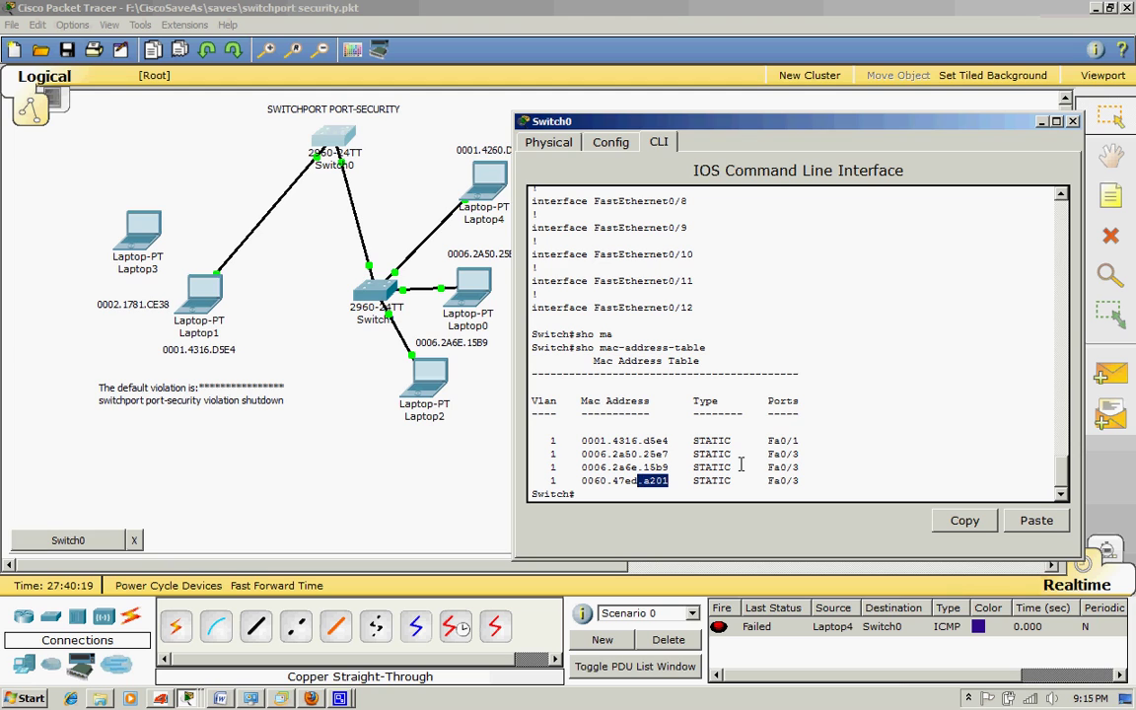
pyautogui.click(1073, 120)
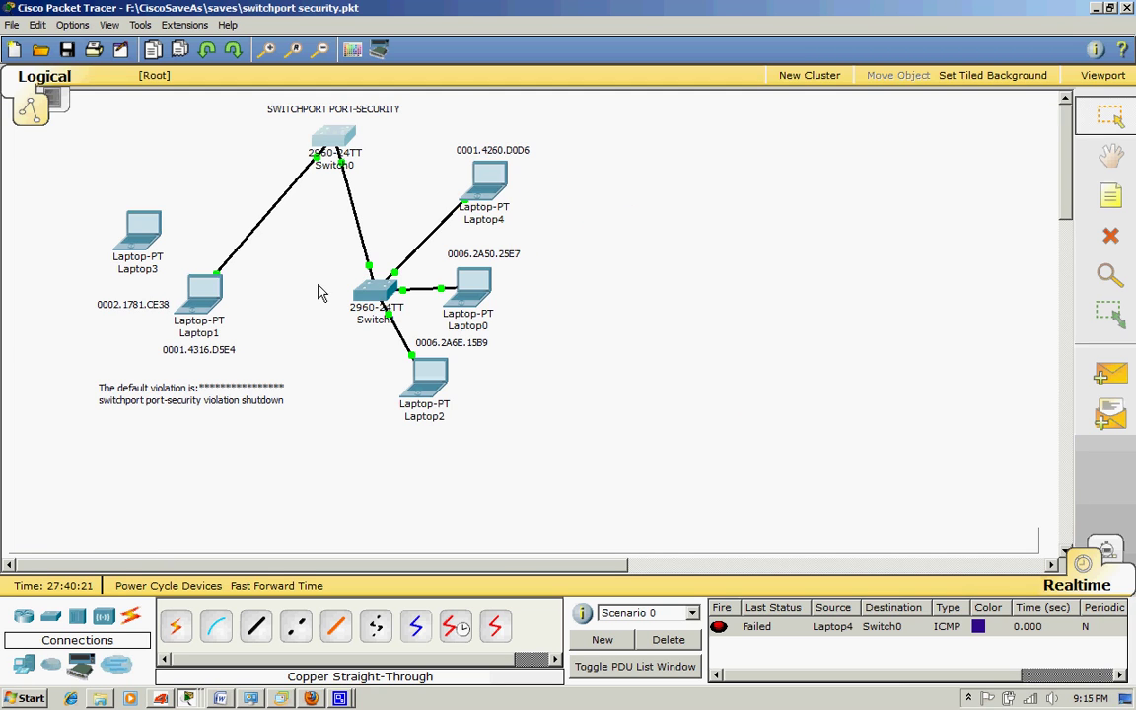
# Run sho int fa0/1 on Switch1's command line and examine the interface's hardware address
pyautogui.click(371, 291)
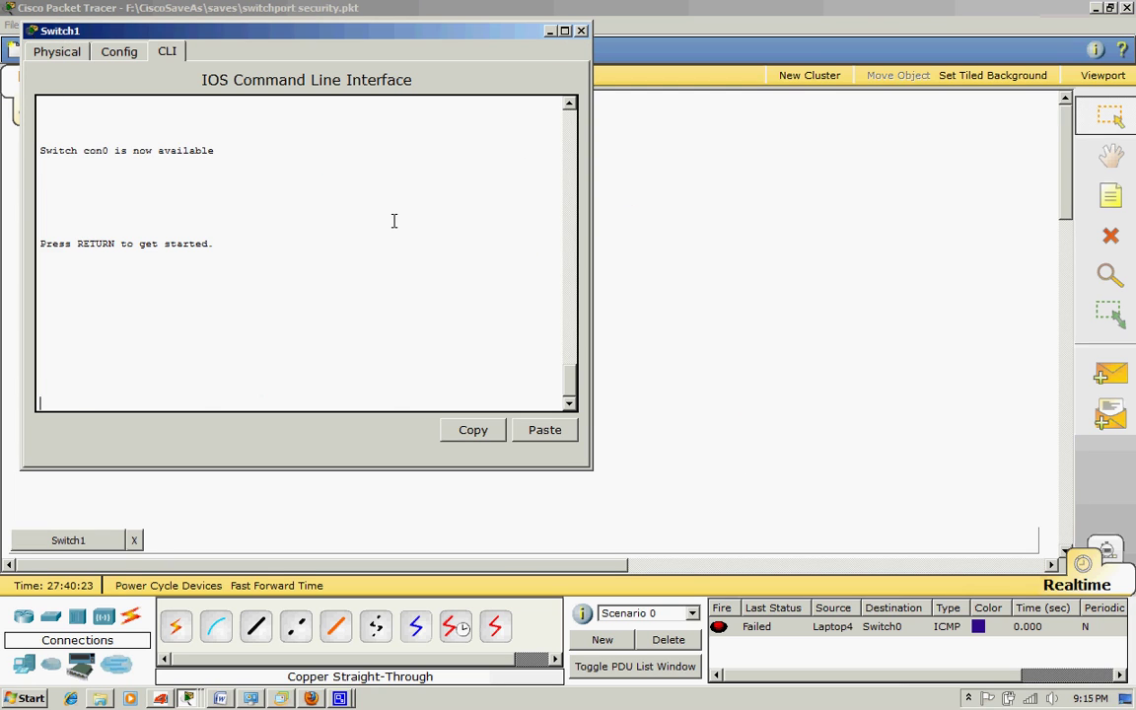
pyautogui.press('Return')
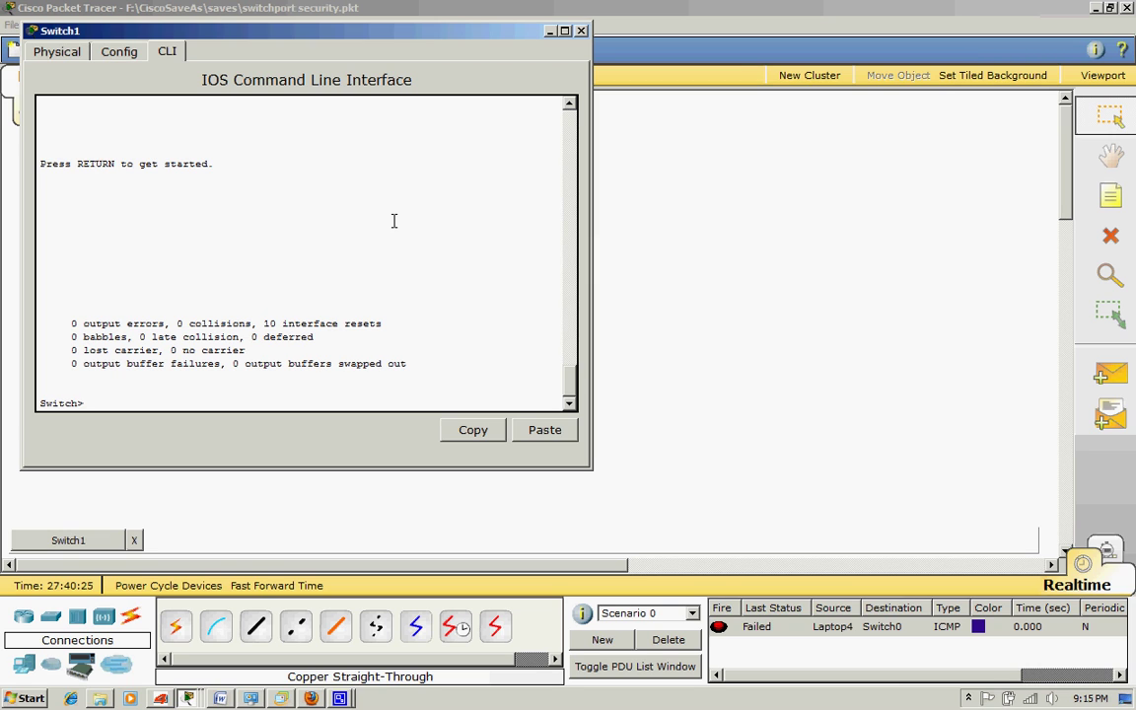
pyautogui.write('sho int fa0/1')
pyautogui.press('Return')
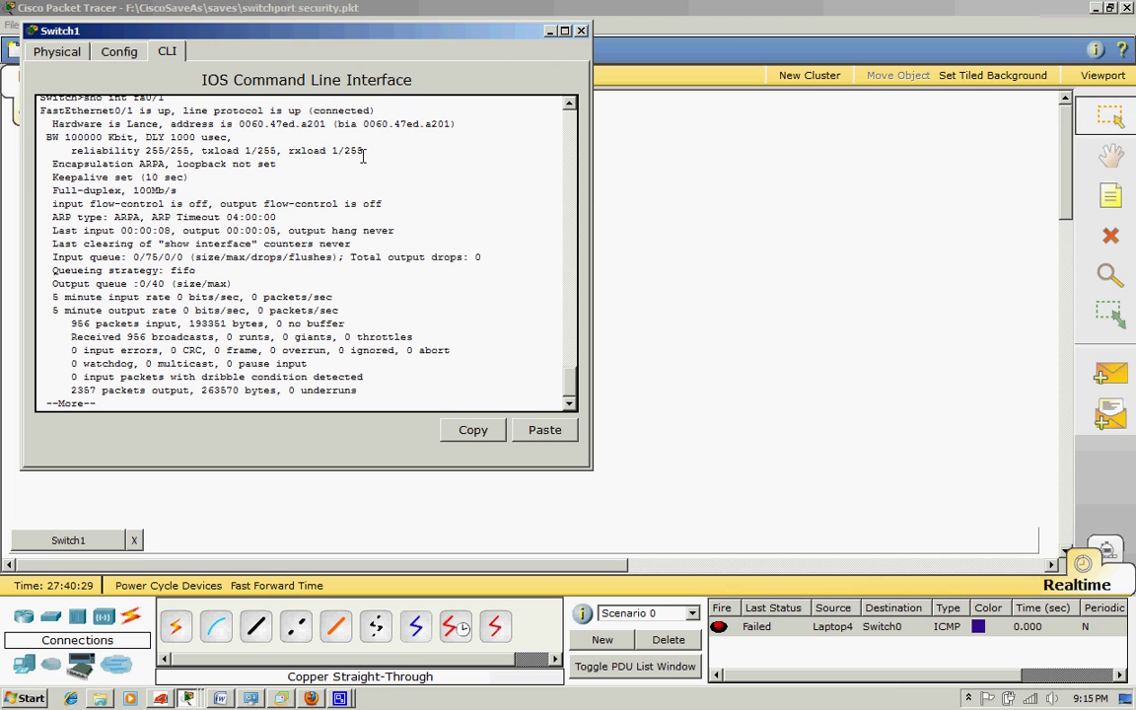
pyautogui.moveTo(330, 49); pyautogui.dragTo(845, 96)
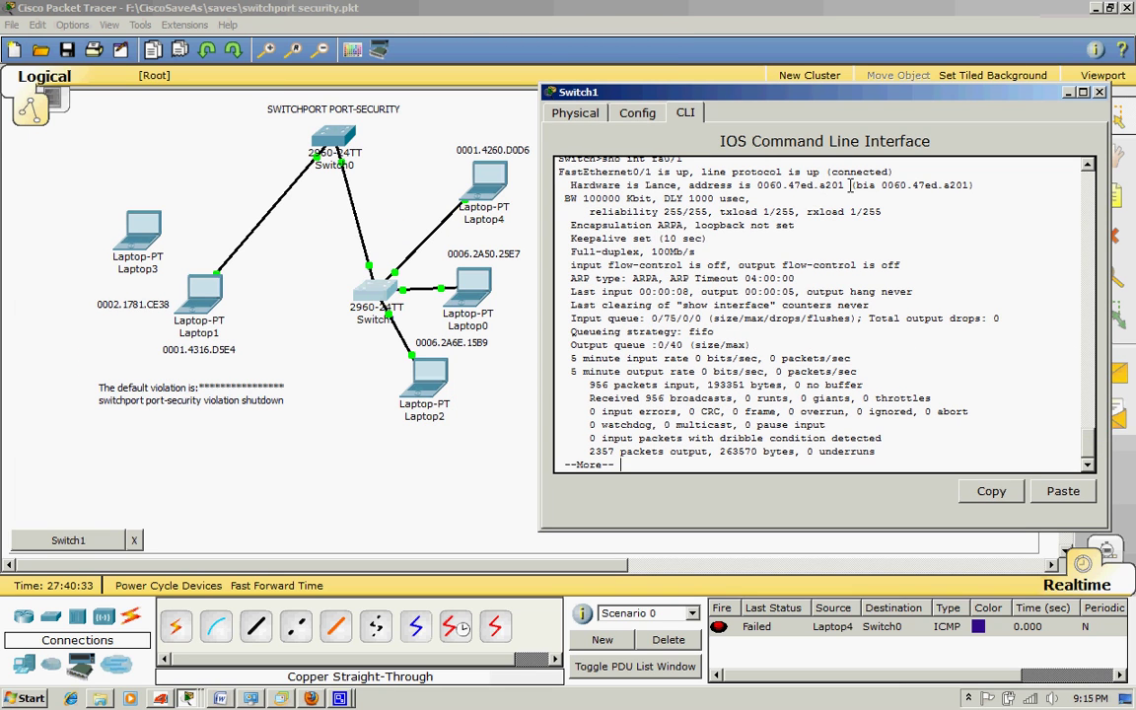
pyautogui.moveTo(846, 186); pyautogui.dragTo(745, 180)
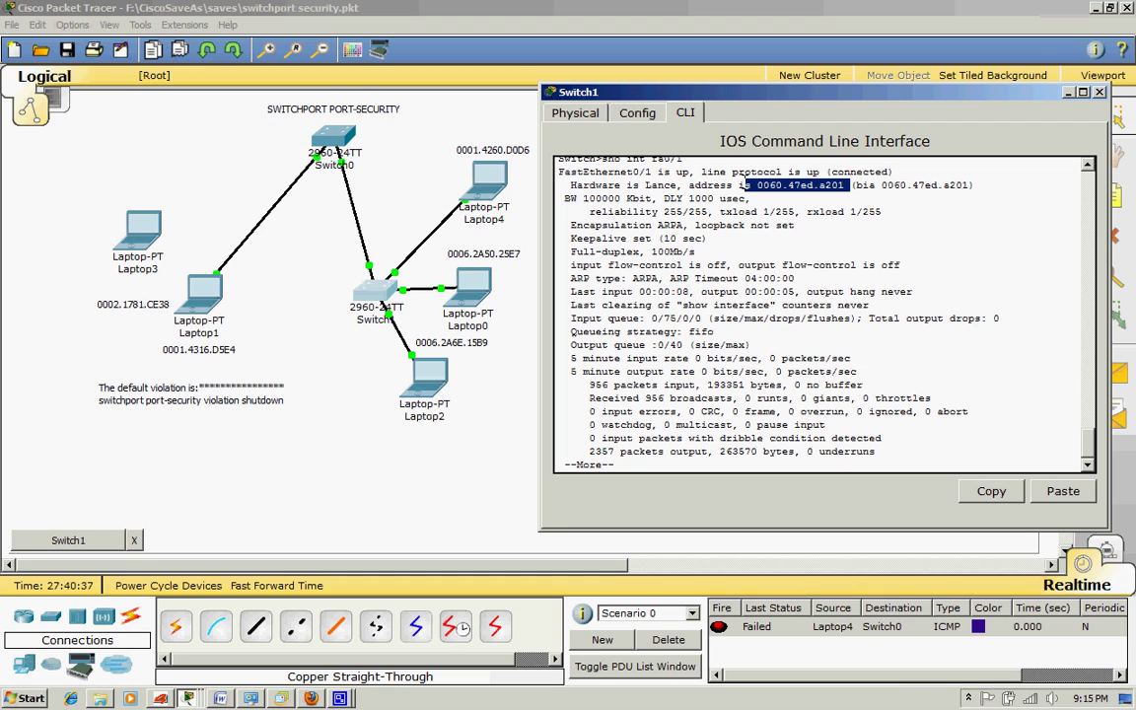
# Compare Switch1's hardware address with the last entry and its port in Switch0's MAC address table
pyautogui.click(313, 135)
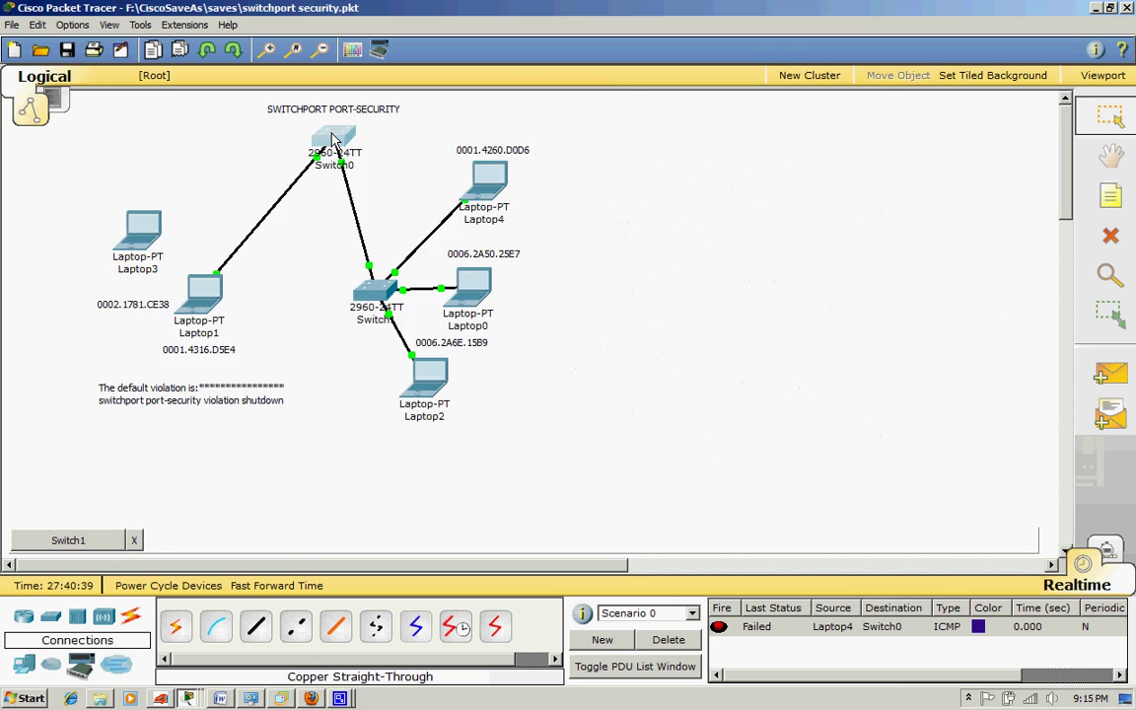
pyautogui.click(315, 136)
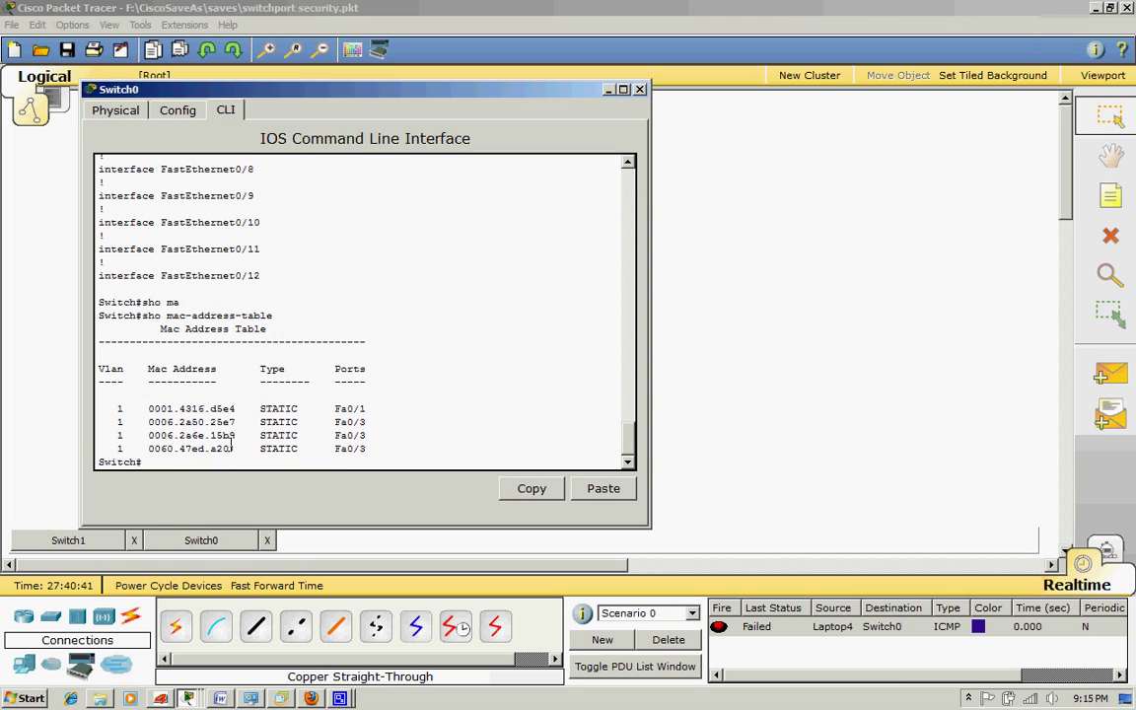
pyautogui.moveTo(233, 445); pyautogui.dragTo(143, 448)
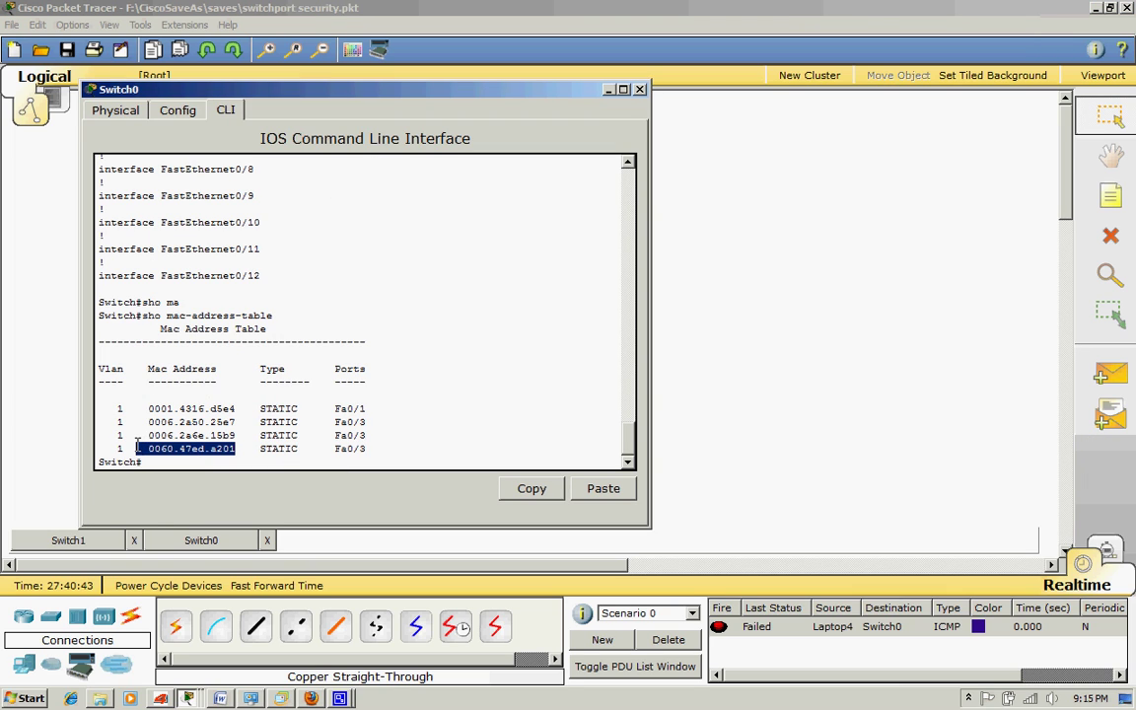
pyautogui.click(372, 452)
pyautogui.moveTo(372, 453); pyautogui.dragTo(337, 457)
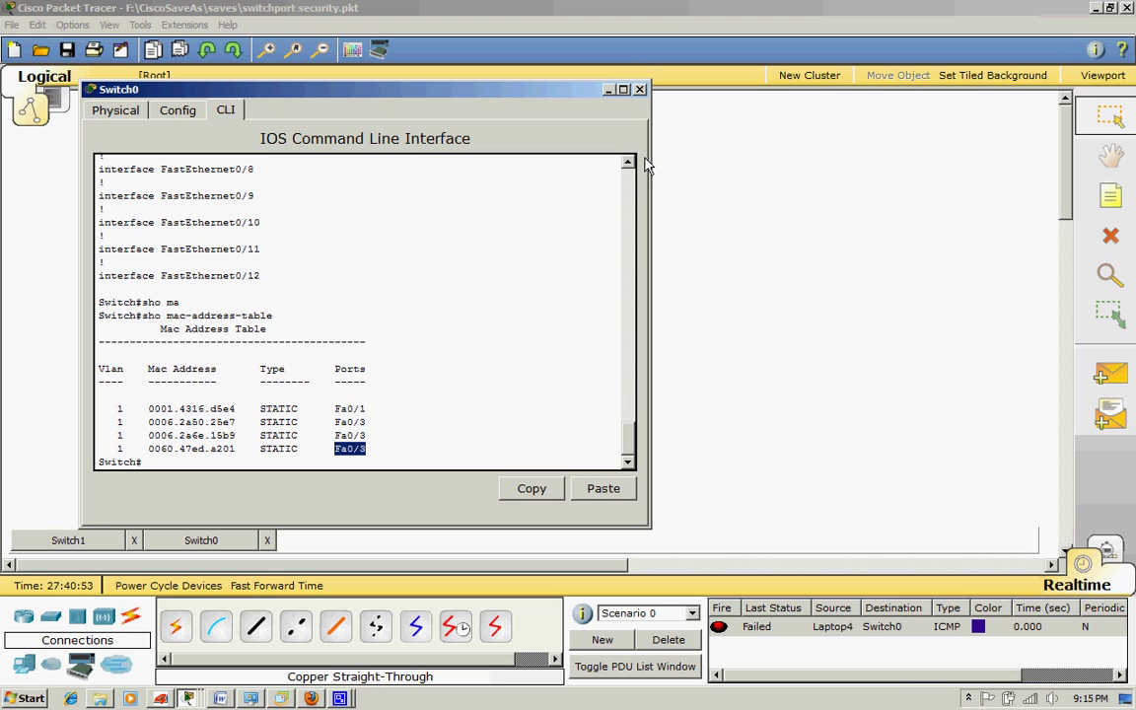
pyautogui.click(639, 89)
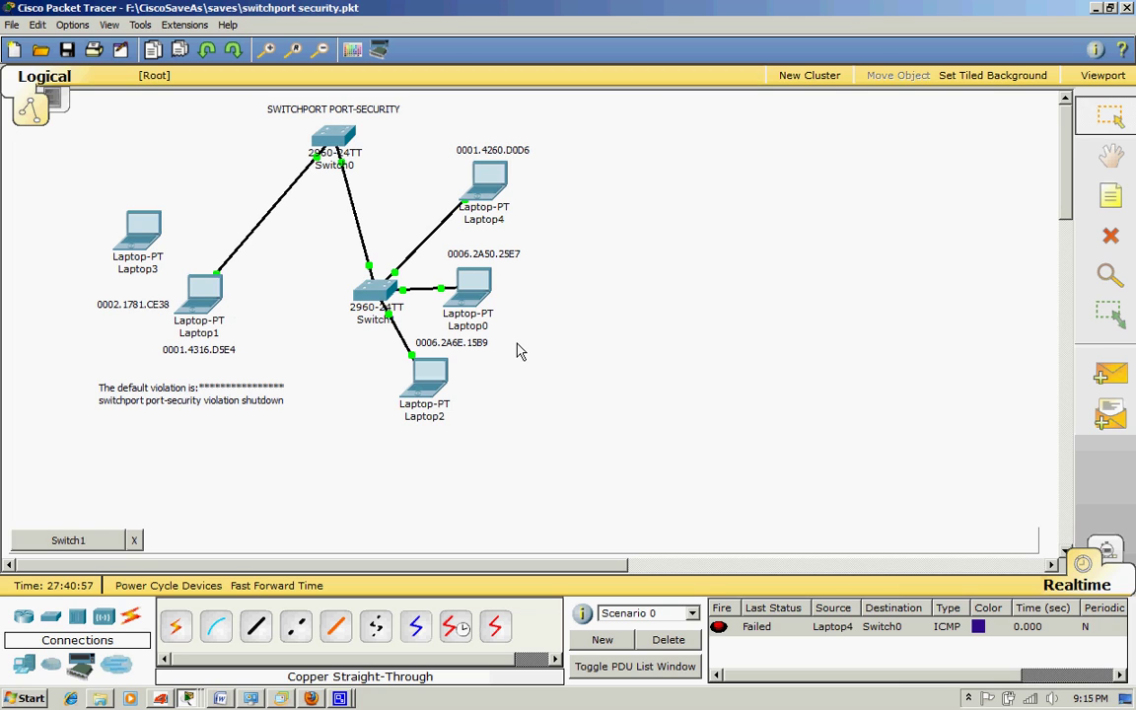
# Reopen Switch0's command line, examine the two laptop MAC addresses listed on Fa0/3, and close the window
pyautogui.click(334, 140)
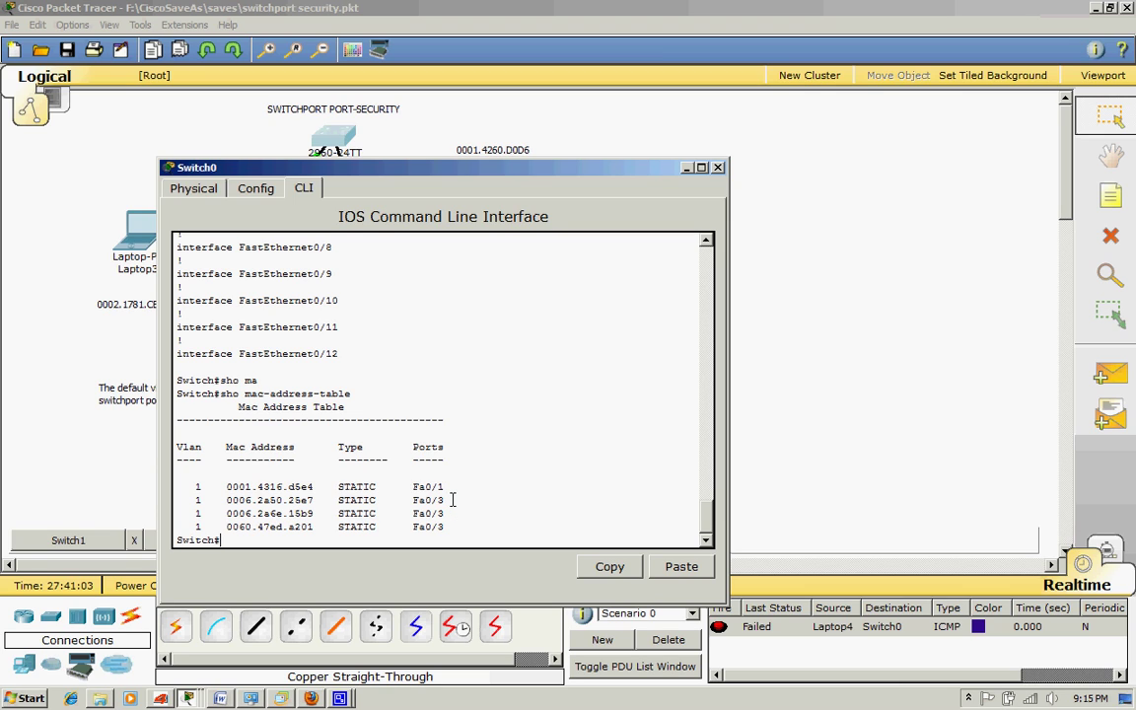
pyautogui.moveTo(319, 513)
pyautogui.mouseDown()
pyautogui.moveTo(290, 516)
pyautogui.moveTo(306, 501)
pyautogui.mouseUp()
pyautogui.click(718, 167)
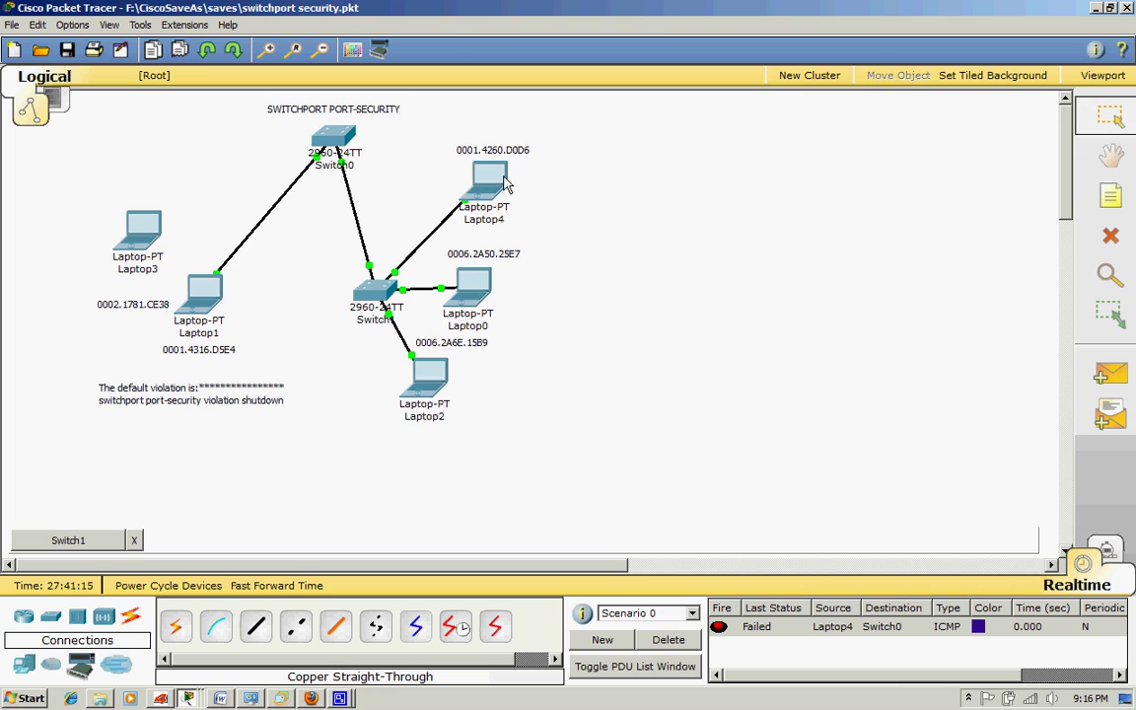
# Check the MAC address labels of Laptop2 and Laptop0 in the topology
pyautogui.click(480, 345)
pyautogui.moveTo(486, 342); pyautogui.dragTo(459, 343)
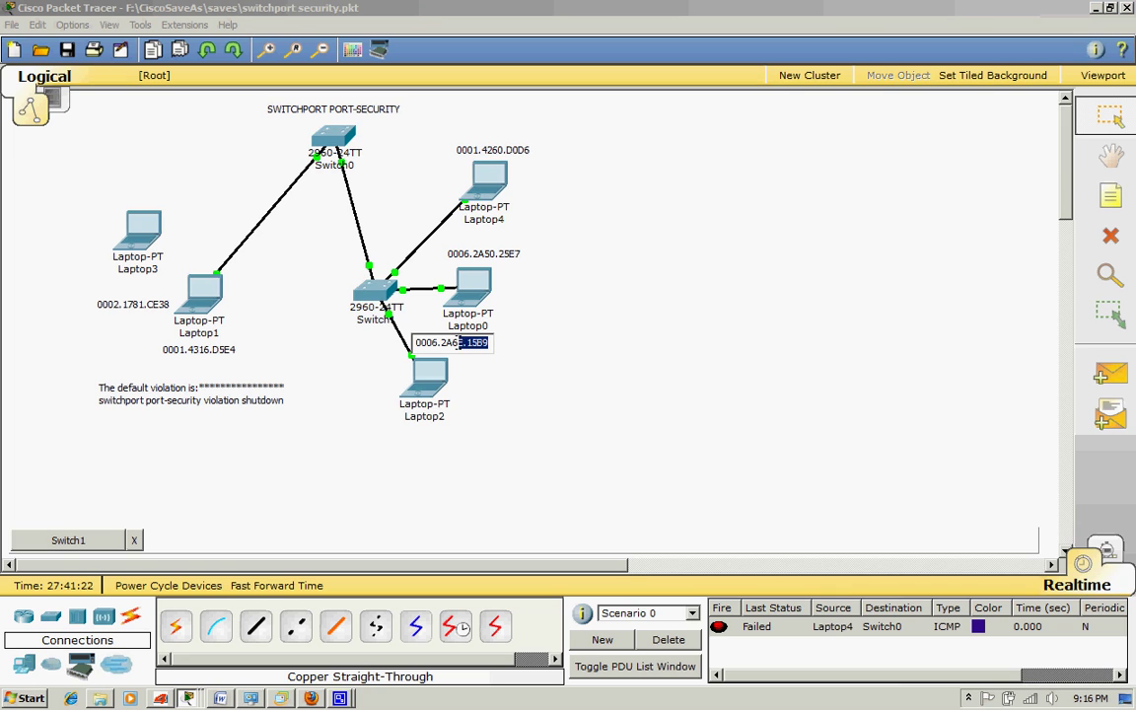
pyautogui.click(508, 255)
pyautogui.click(508, 254)
pyautogui.moveTo(485, 255); pyautogui.dragTo(524, 269)
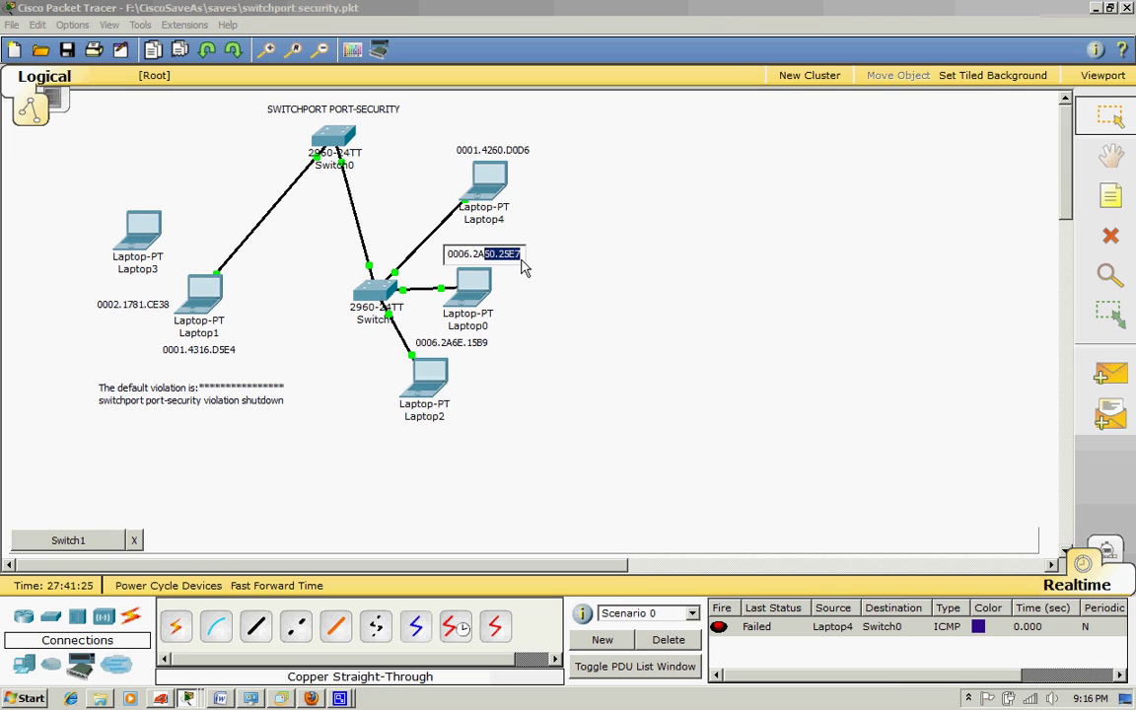
# Reopen Switch0's command line, review the MAC address table entries for Fa0/3, and close the window
pyautogui.click(558, 265)
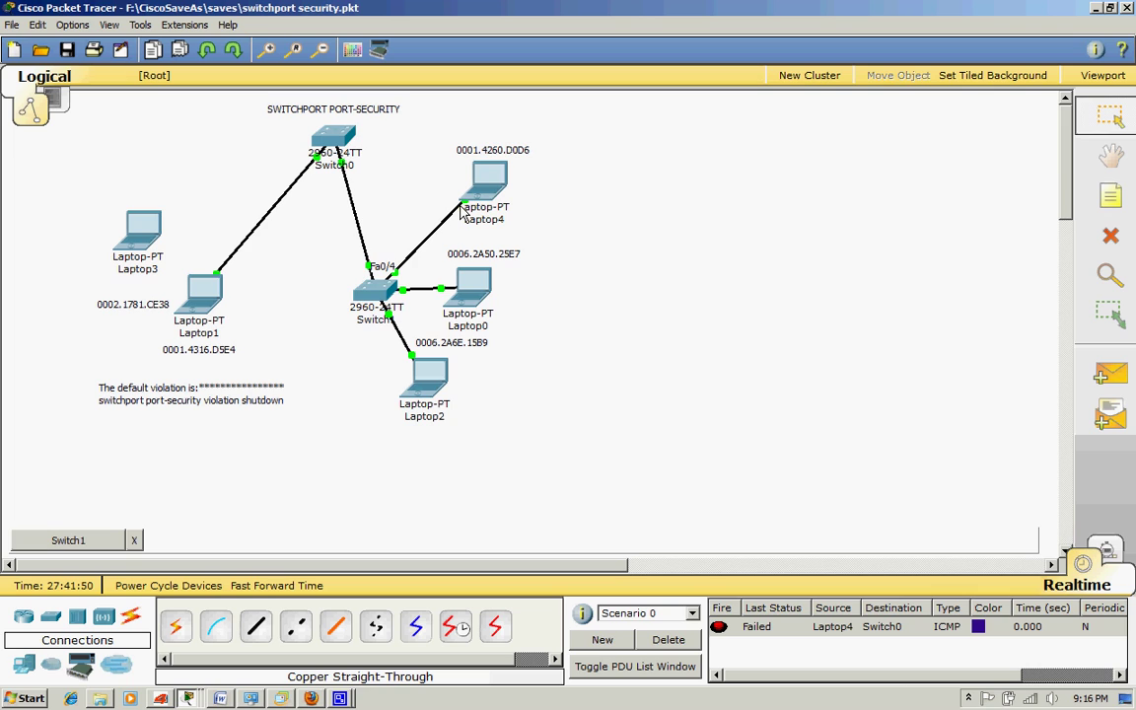
pyautogui.click(344, 134)
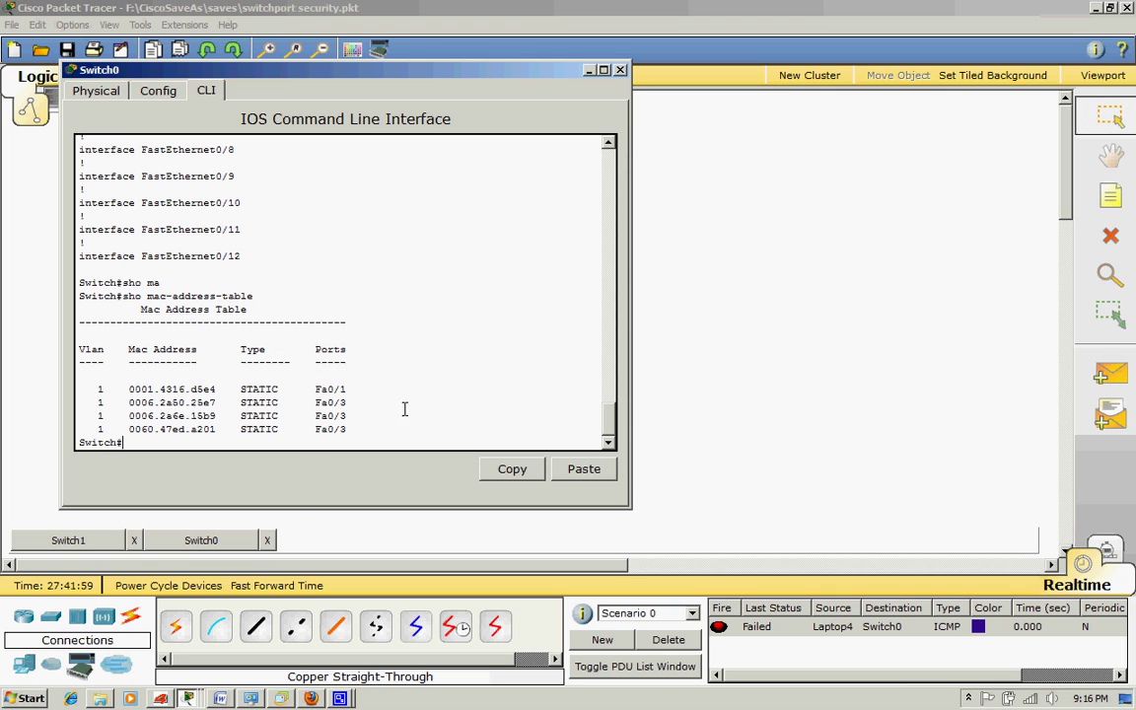
pyautogui.click(620, 69)
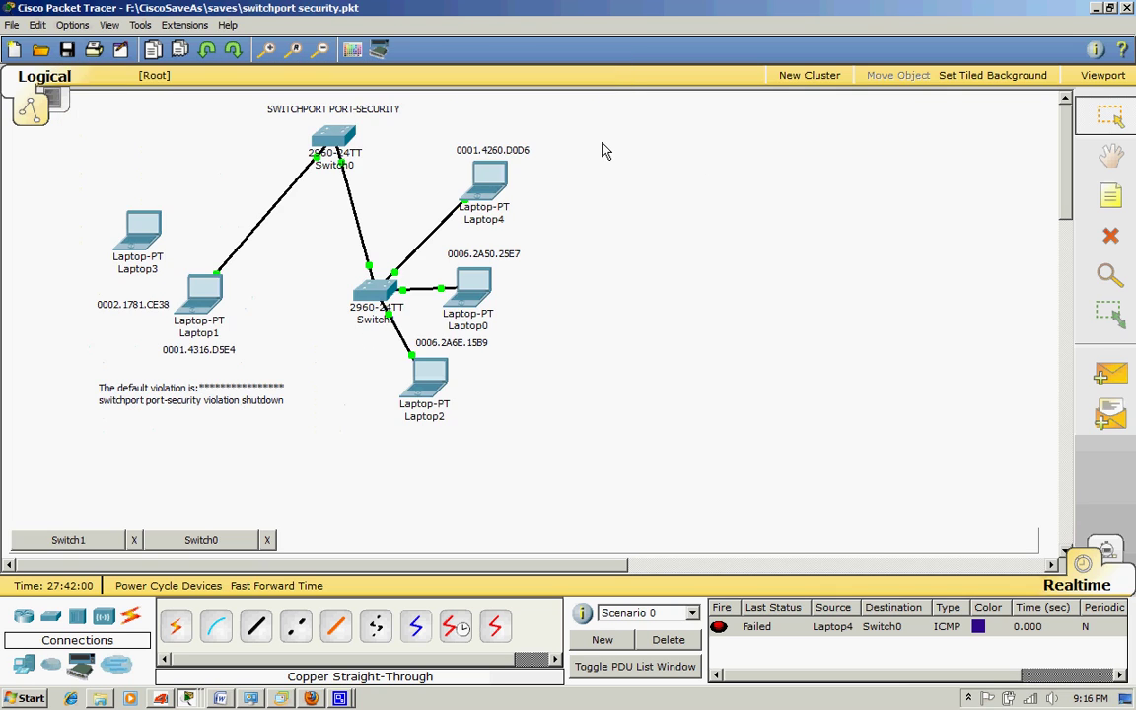
# Examine the default gateway in Laptop4's IP configuration and close the laptop's window
pyautogui.click(481, 178)
pyautogui.click(185, 209)
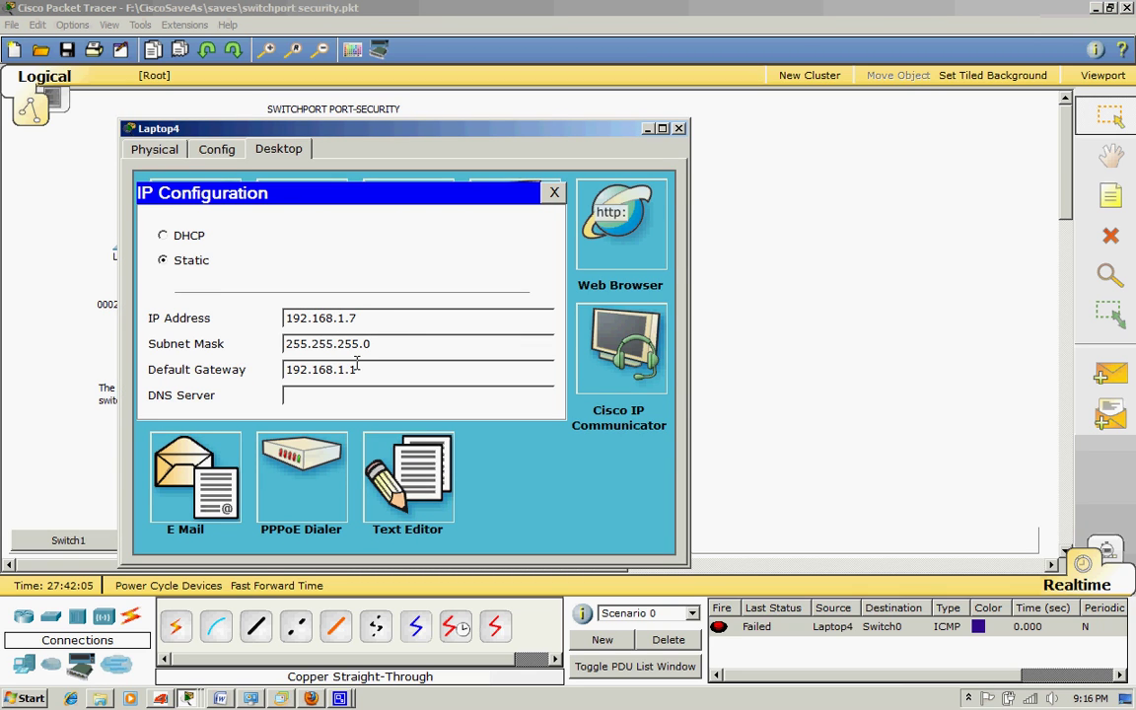
pyautogui.moveTo(385, 373); pyautogui.dragTo(256, 373)
pyautogui.click(678, 129)
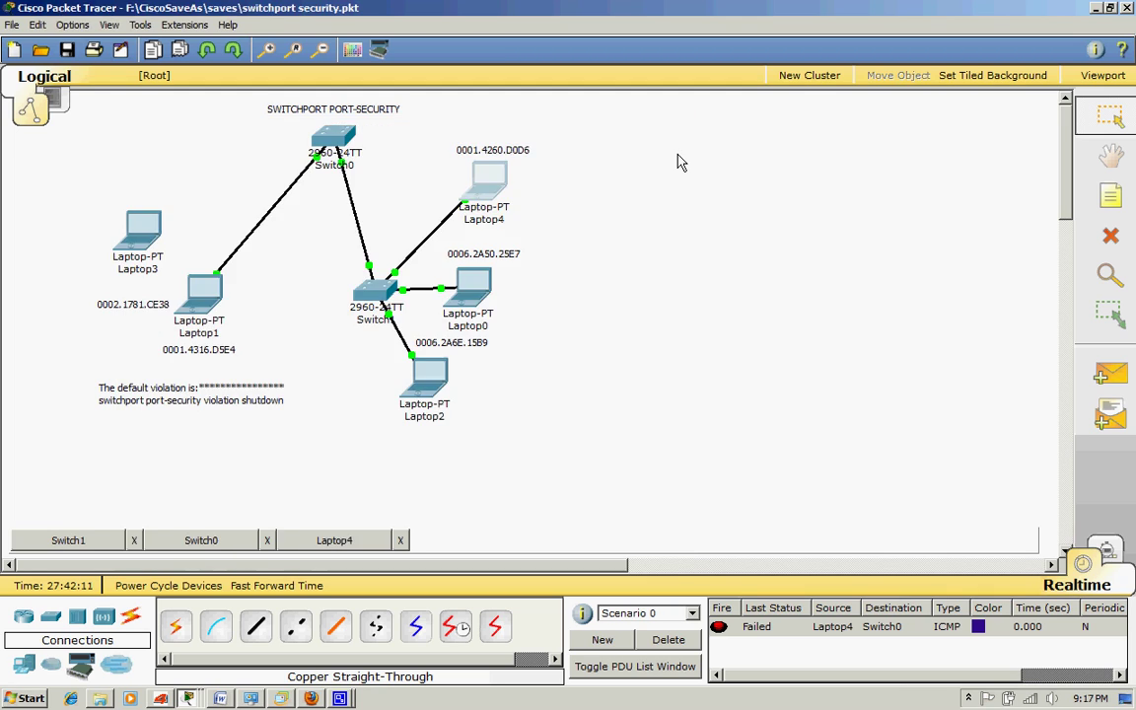
# Run sho run on Switch0, page through to the Vlan1 IP address for examination, and close the window
pyautogui.click(331, 135)
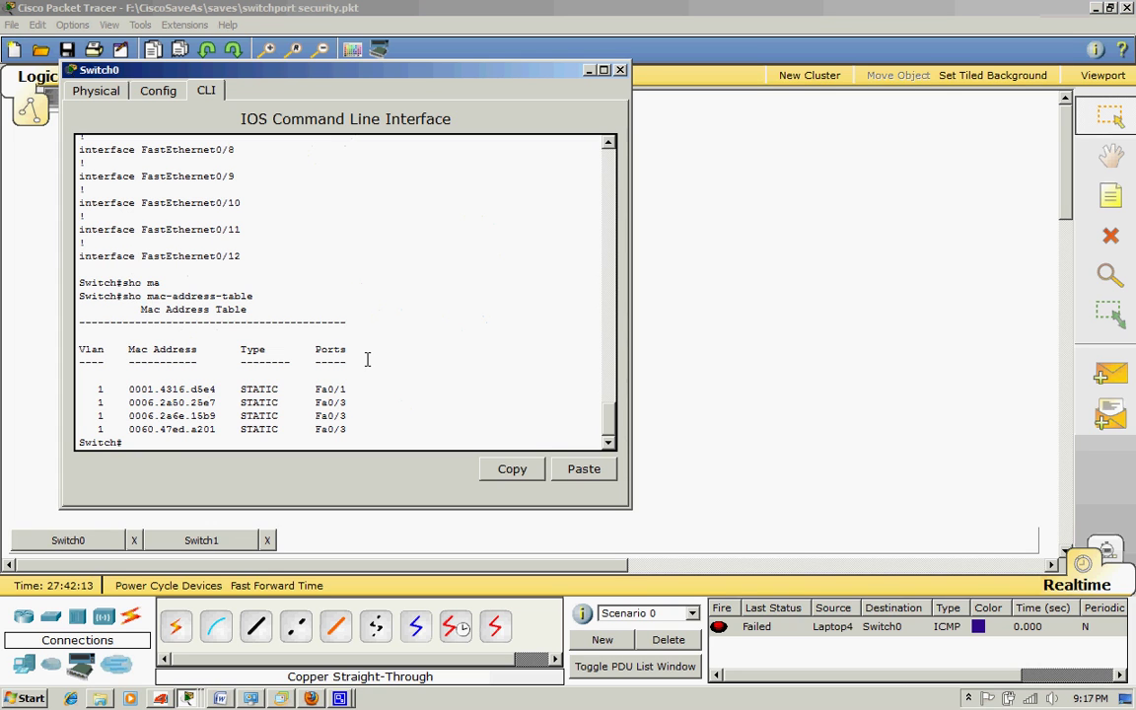
pyautogui.write('sho run')
pyautogui.press('Return')
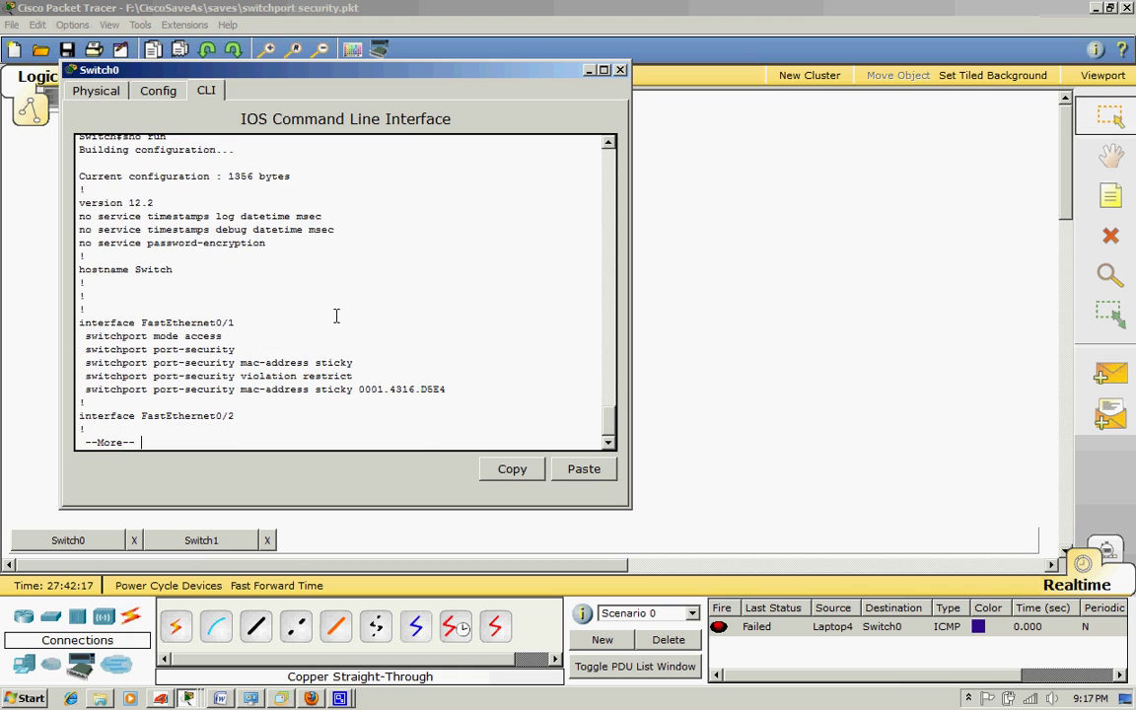
pyautogui.press('space')
pyautogui.press('space')
pyautogui.press('space')
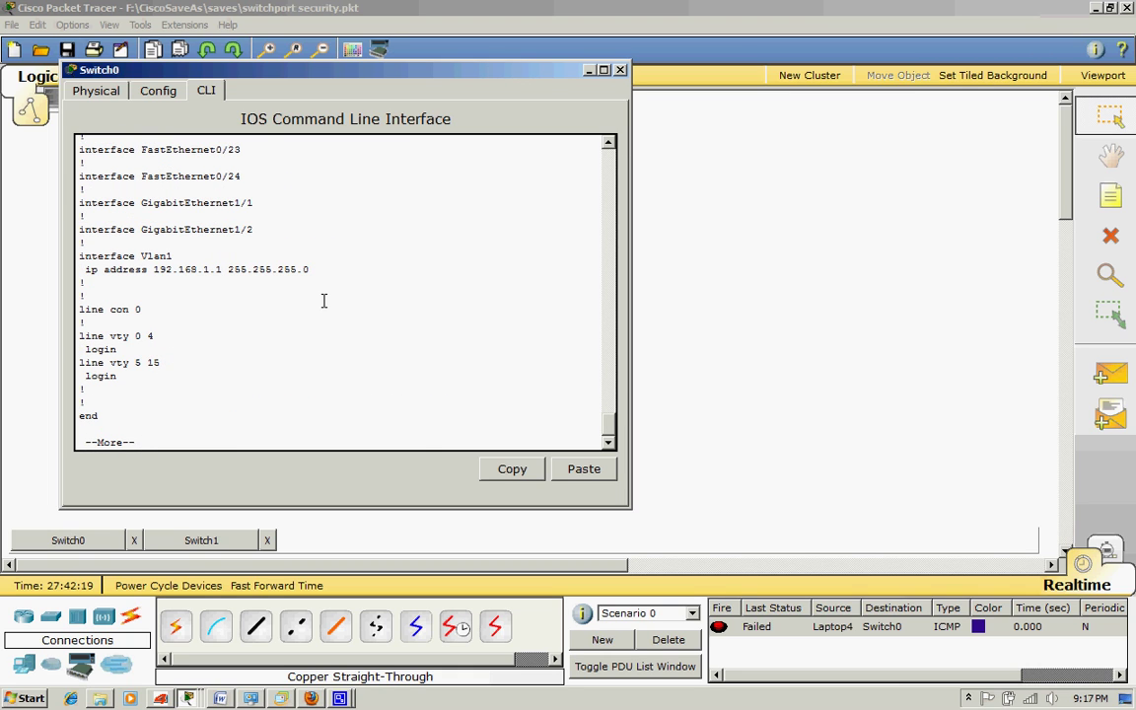
pyautogui.moveTo(312, 270); pyautogui.dragTo(85, 269)
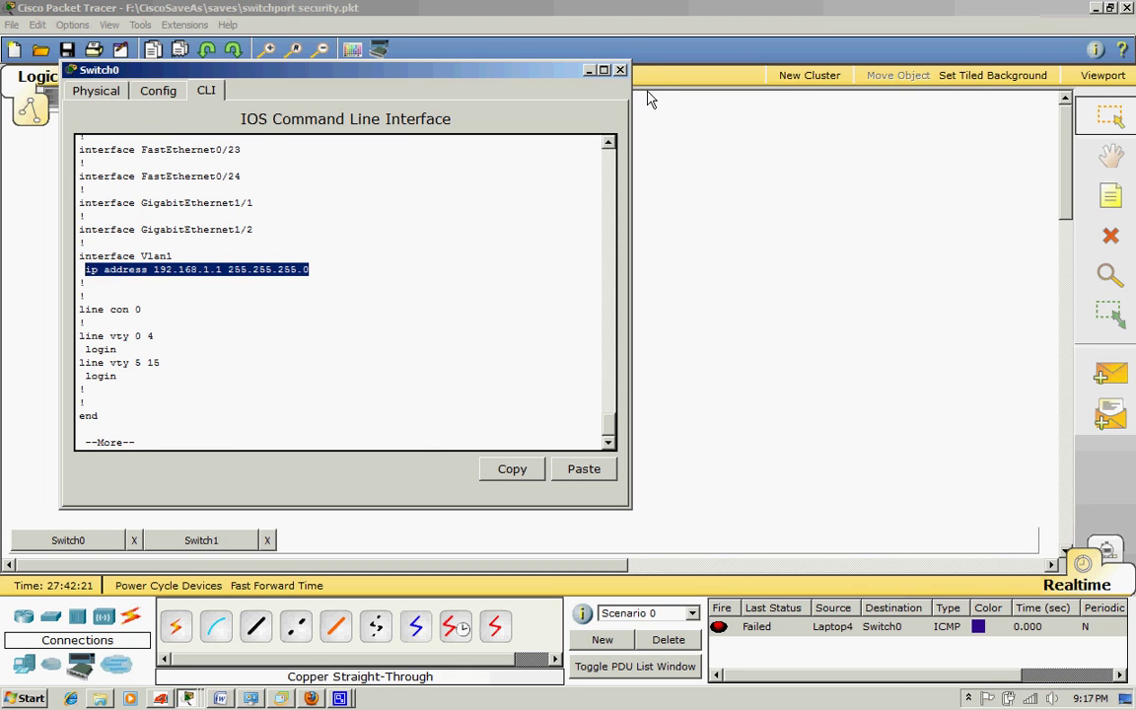
pyautogui.click(621, 71)
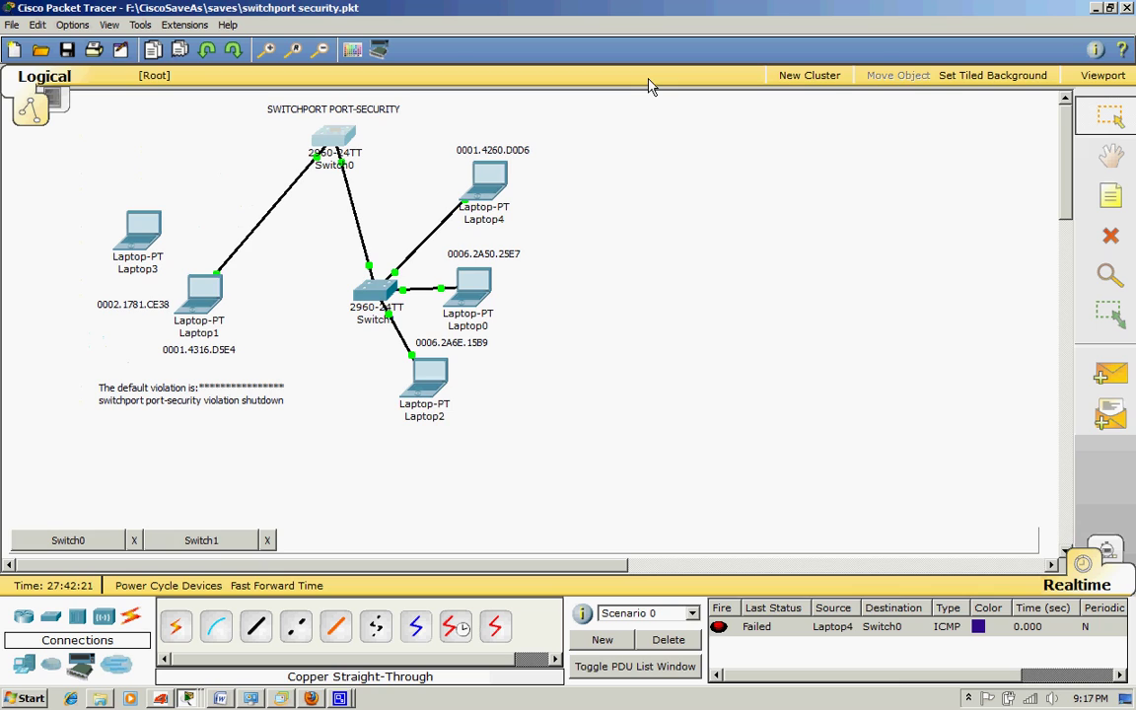
# Test connectivity with a simple PDU from Laptop0 to Laptop1, and delete the scenario's PDU entries
pyautogui.click(1105, 383)
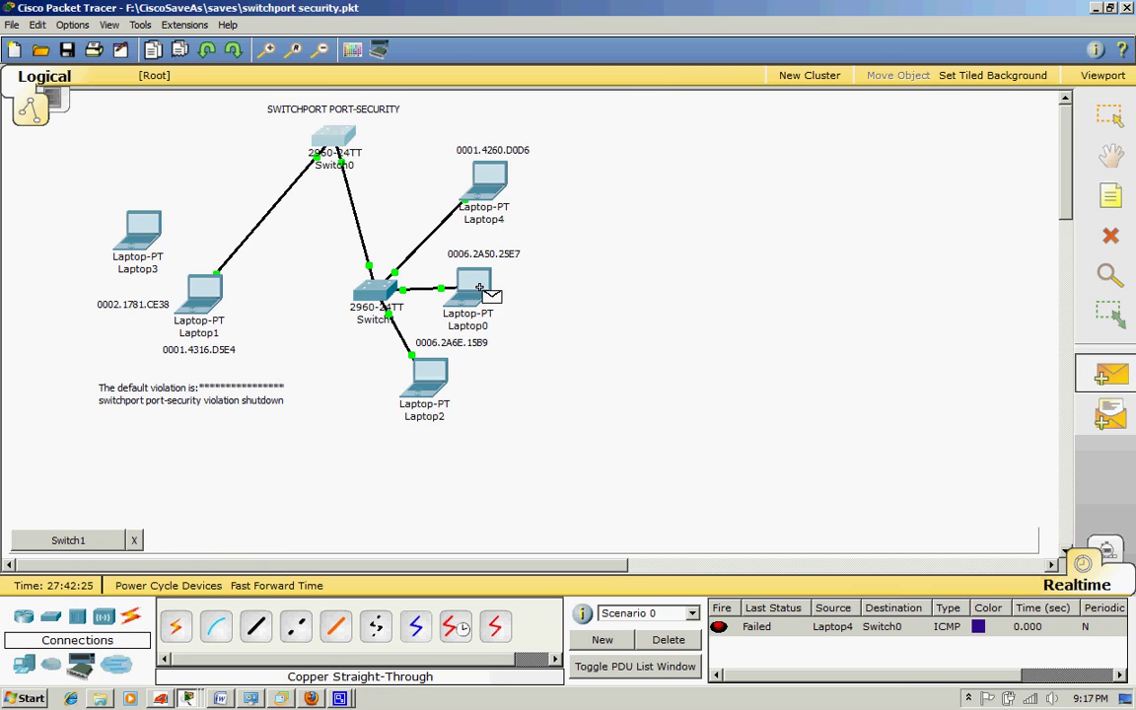
pyautogui.click(480, 284)
pyautogui.click(206, 282)
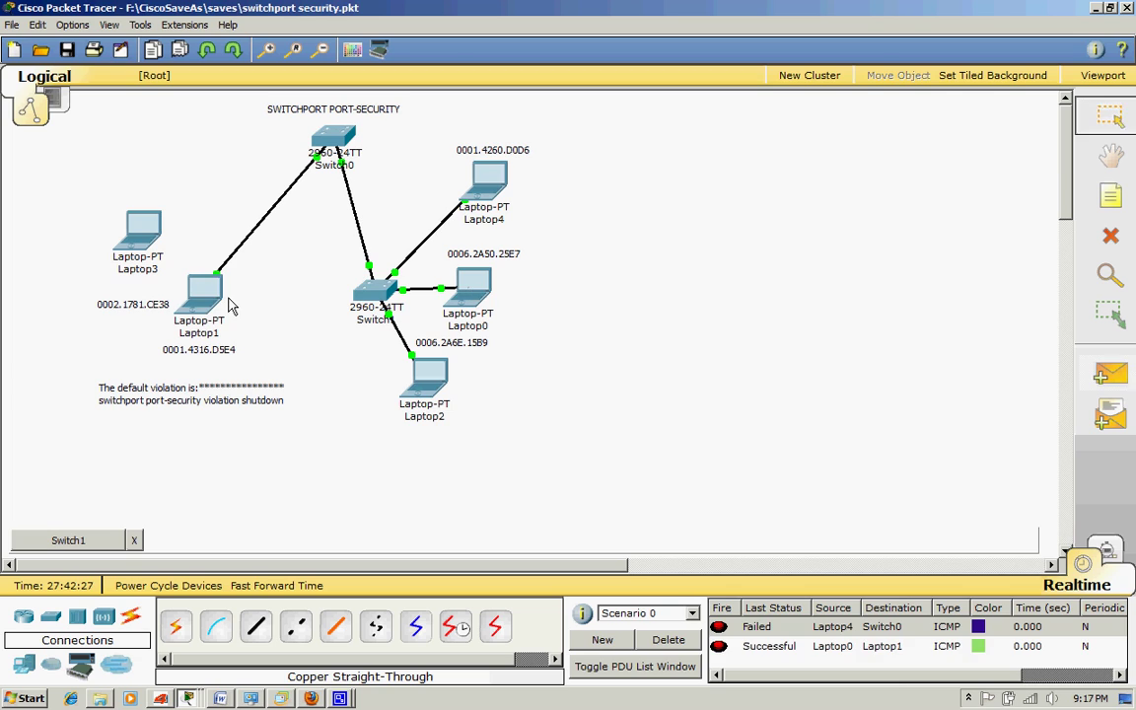
pyautogui.click(669, 640)
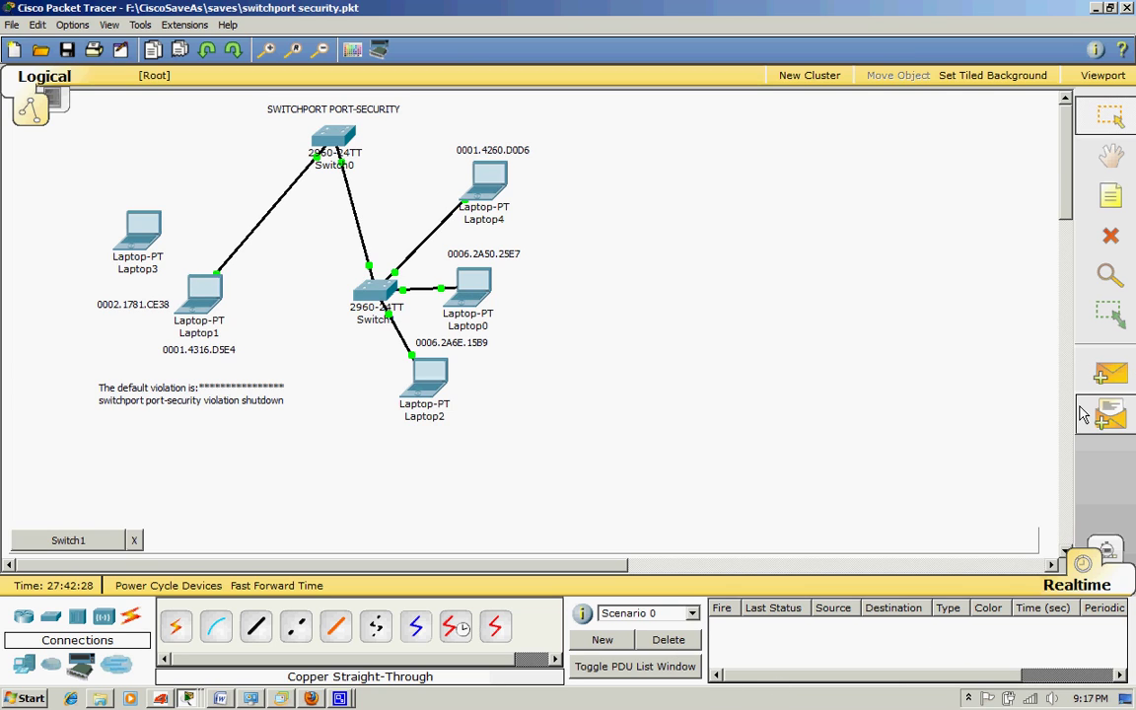
# Test connectivity with a simple PDU from Laptop2 to Laptop1
pyautogui.click(1106, 375)
pyautogui.click(428, 378)
pyautogui.click(203, 286)
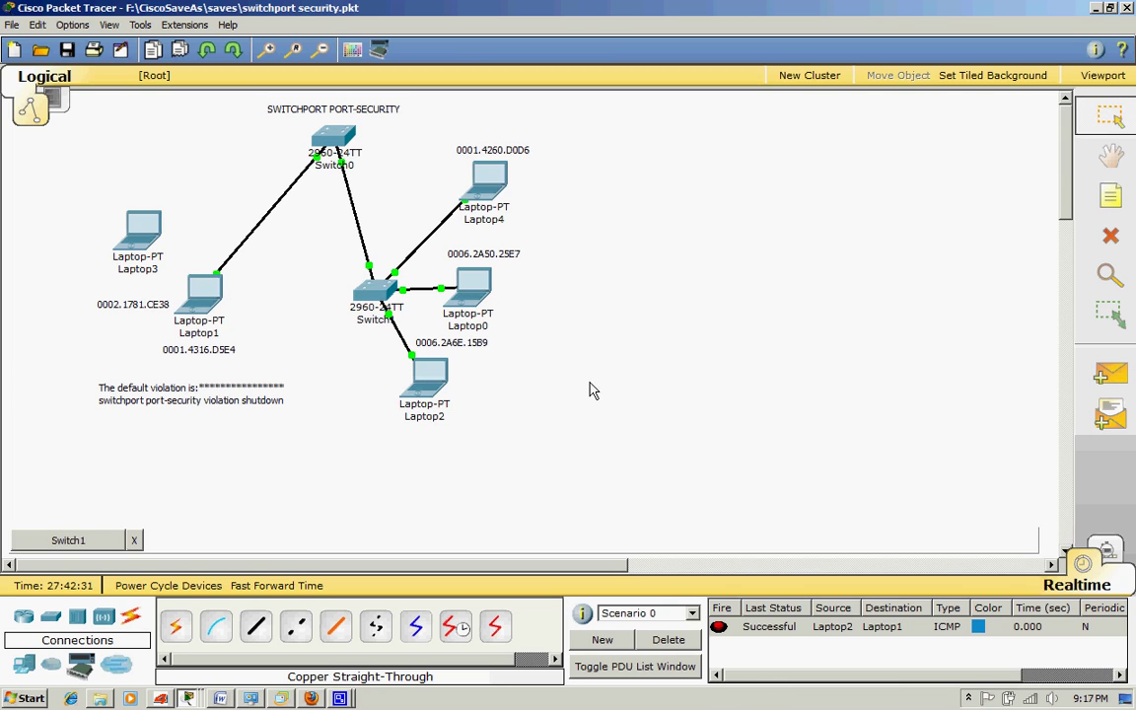
# Finish the paged configuration output on Switch0, run sho port-security, and examine the SecurityViolation count for Fa0/3
pyautogui.click(335, 141)
pyautogui.press('space')
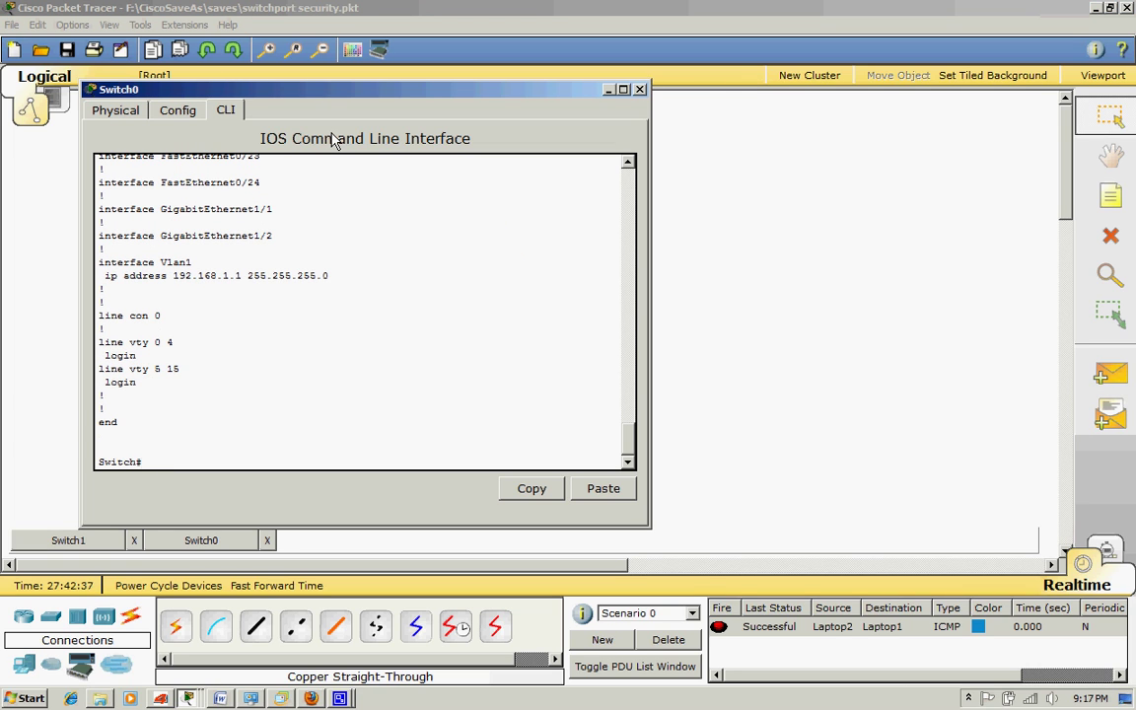
pyautogui.write('sho po')
pyautogui.press('Tab')
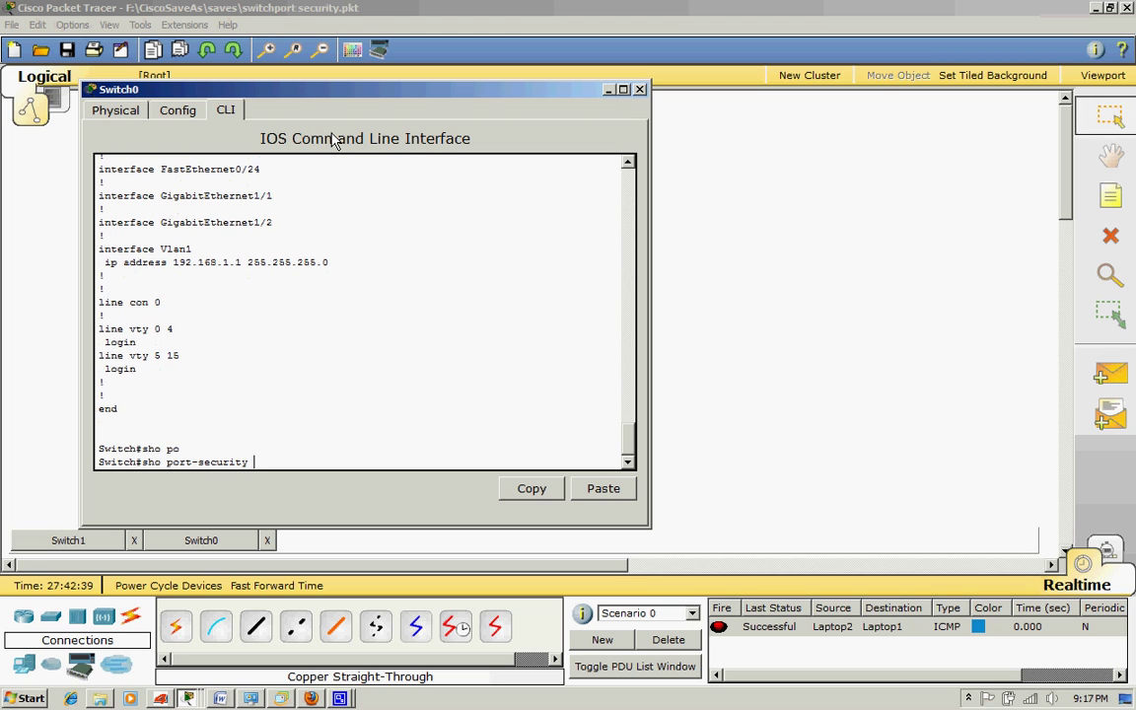
pyautogui.press('Return')
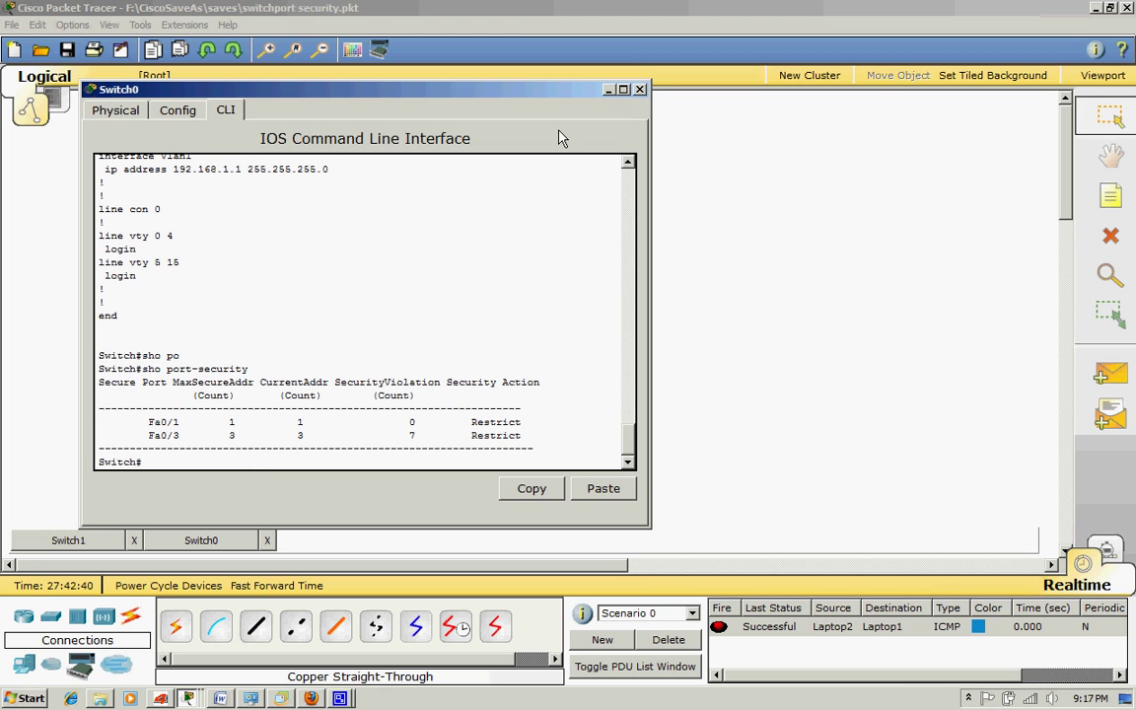
pyautogui.moveTo(441, 383); pyautogui.dragTo(385, 383)
pyautogui.click(431, 433)
# Run sho port-security int fa0/3 on Switch0, examine the violation count and violation mode, and close the window
pyautogui.write('sho po')
pyautogui.press('Tab')
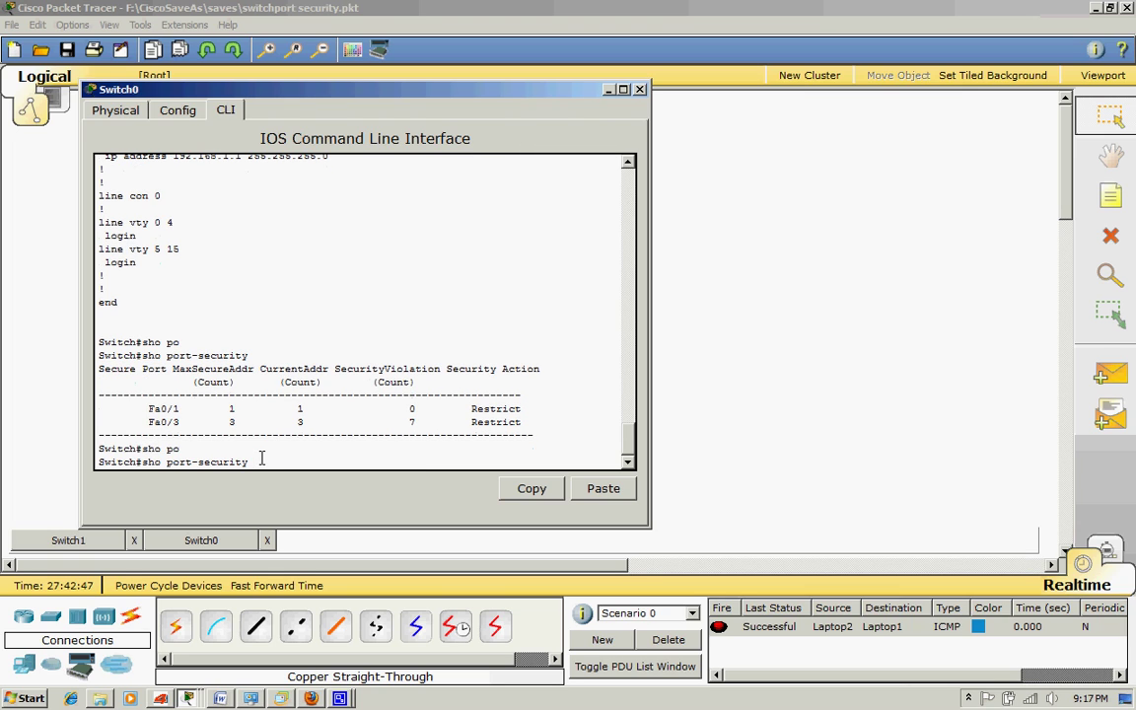
pyautogui.write('int fa0/3')
pyautogui.press('Return')
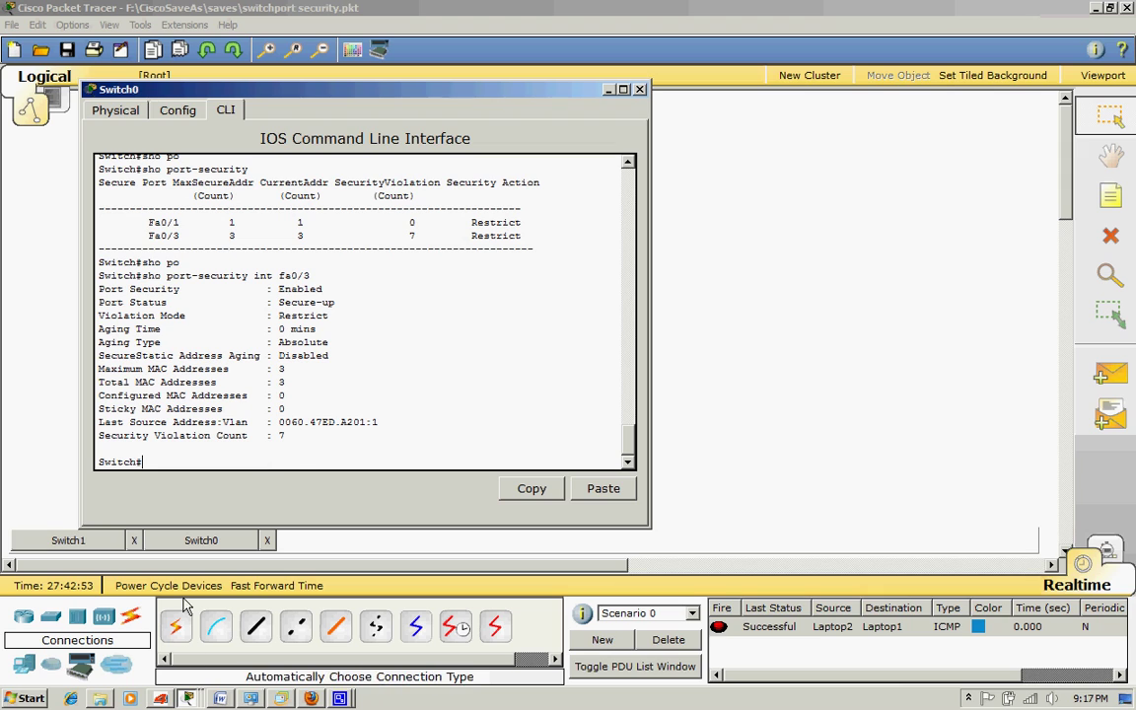
pyautogui.moveTo(311, 441); pyautogui.dragTo(254, 435)
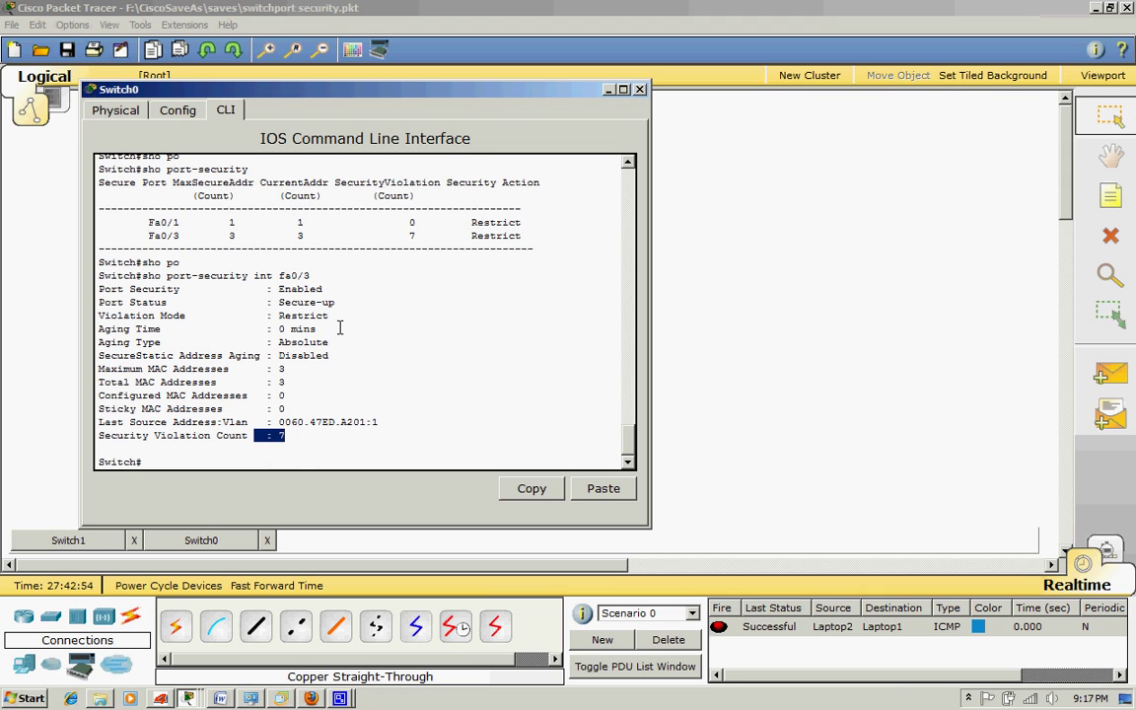
pyautogui.moveTo(329, 315); pyautogui.dragTo(272, 316)
pyautogui.click(310, 275)
pyautogui.moveTo(234, 275); pyautogui.dragTo(312, 275)
pyautogui.click(640, 89)
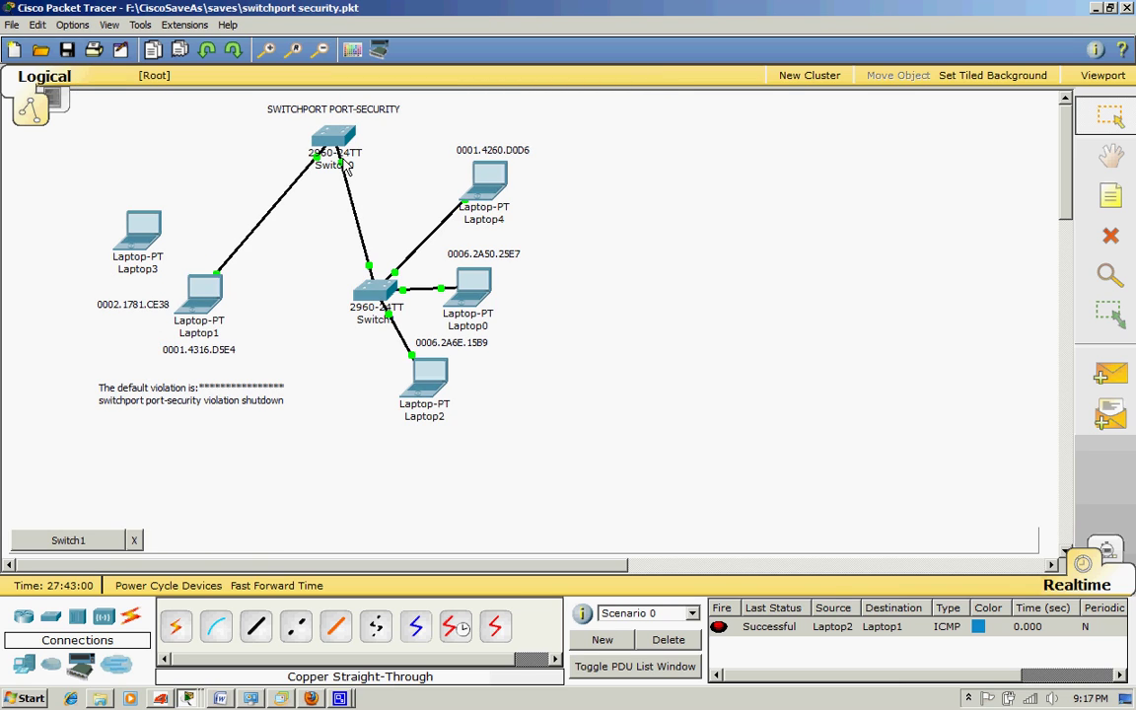
# Check the ports linking Switch0 and Switch1, test a simple PDU from Laptop4 to Laptop1, and delete the scenario's PDU entries
pyautogui.moveTo(345, 169)
pyautogui.moveTo(375, 275)
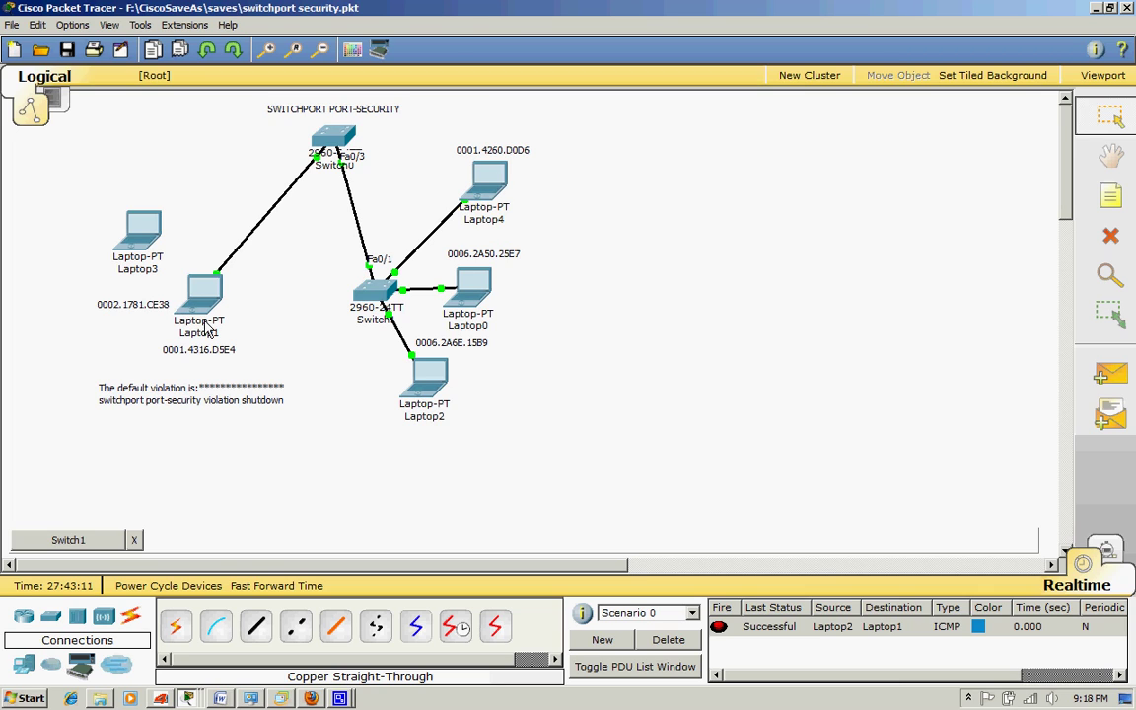
pyautogui.click(1113, 383)
pyautogui.click(489, 180)
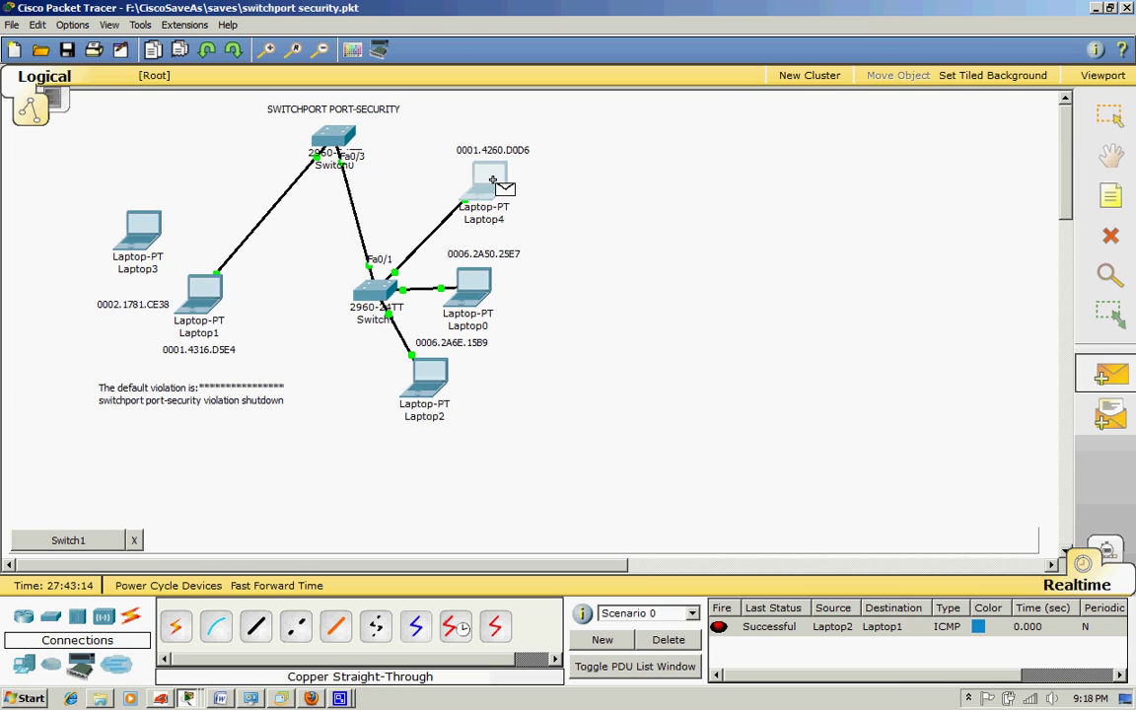
pyautogui.click(193, 313)
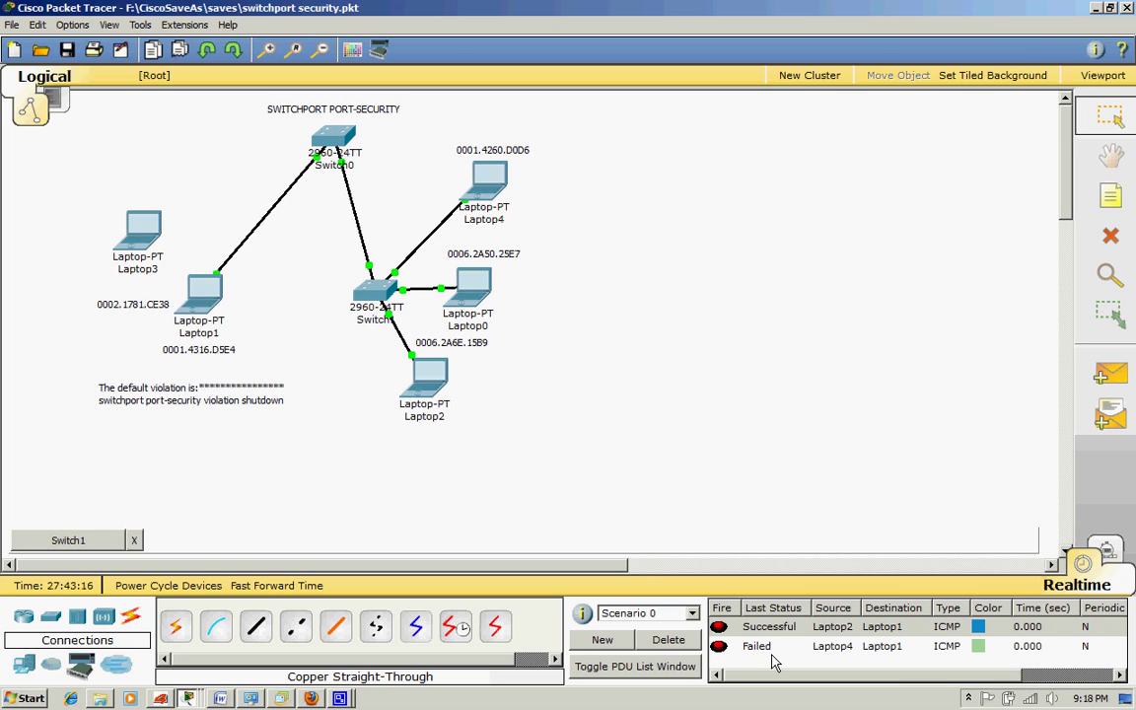
pyautogui.click(651, 641)
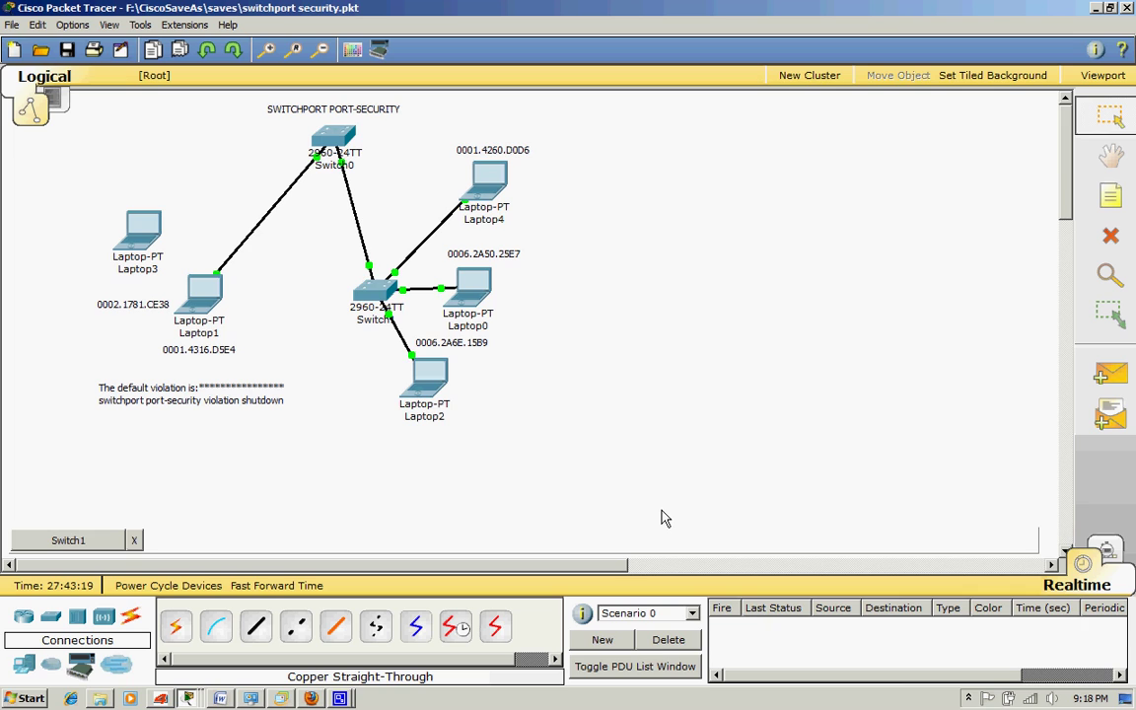
# Rerun sho port-security int fa0/3 on Switch0 and examine the updated security violation count
pyautogui.click(332, 136)
pyautogui.press('Up')
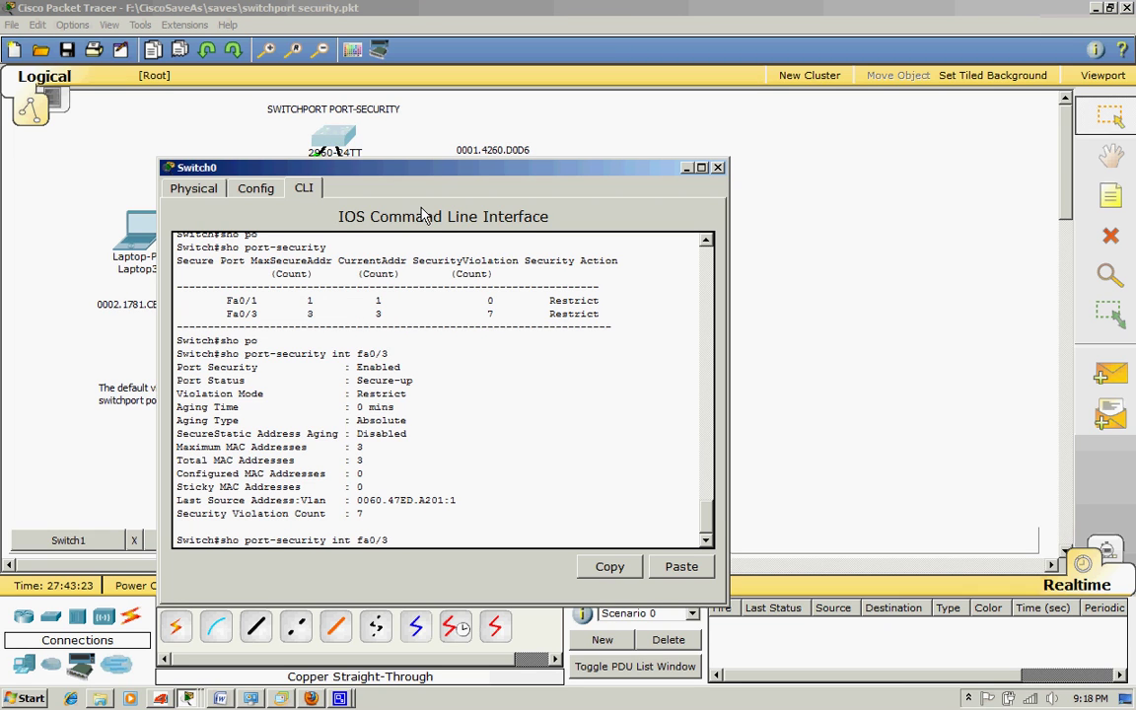
pyautogui.press('Return')
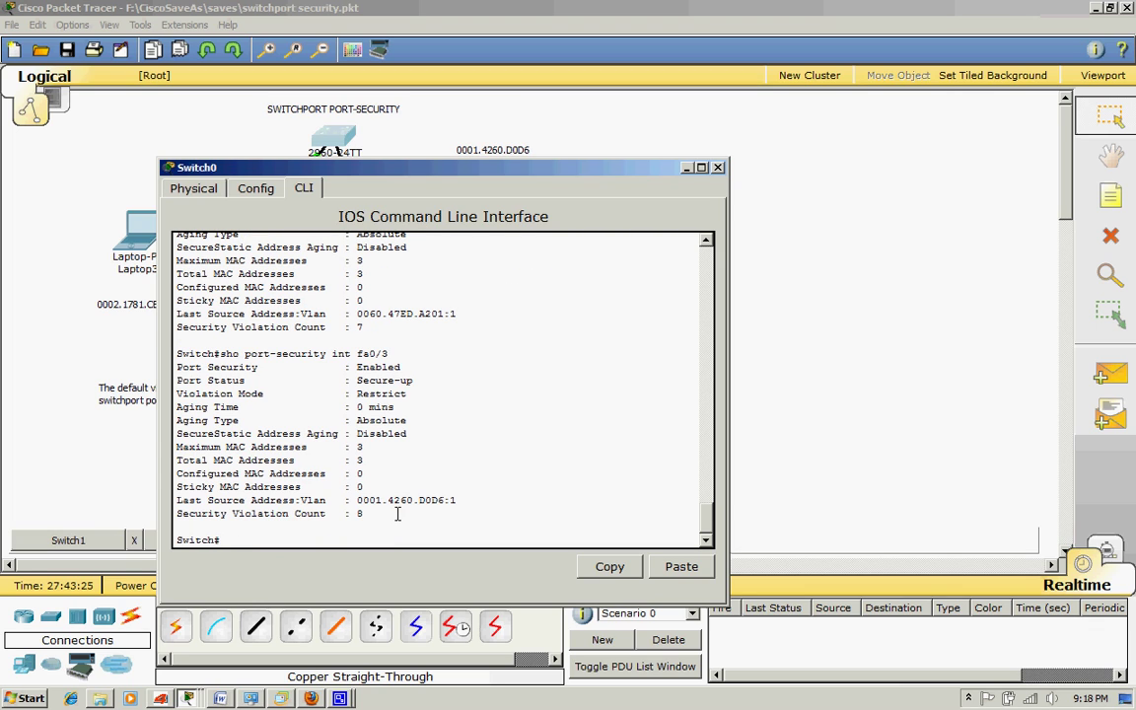
pyautogui.moveTo(363, 514); pyautogui.dragTo(340, 517)
pyautogui.click(455, 545)
# Recall the last Switch0 command, shorten it to sho port-security, and run it
pyautogui.press('Up')
pyautogui.press('BackSpace')
pyautogui.press('BackSpace')
pyautogui.press('BackSpace')
pyautogui.press('BackSpace')
pyautogui.press('BackSpace')
pyautogui.press('BackSpace')
pyautogui.press('BackSpace')
pyautogui.press('BackSpace')
pyautogui.press('BackSpace')
pyautogui.press('BackSpace')
pyautogui.press('Return')
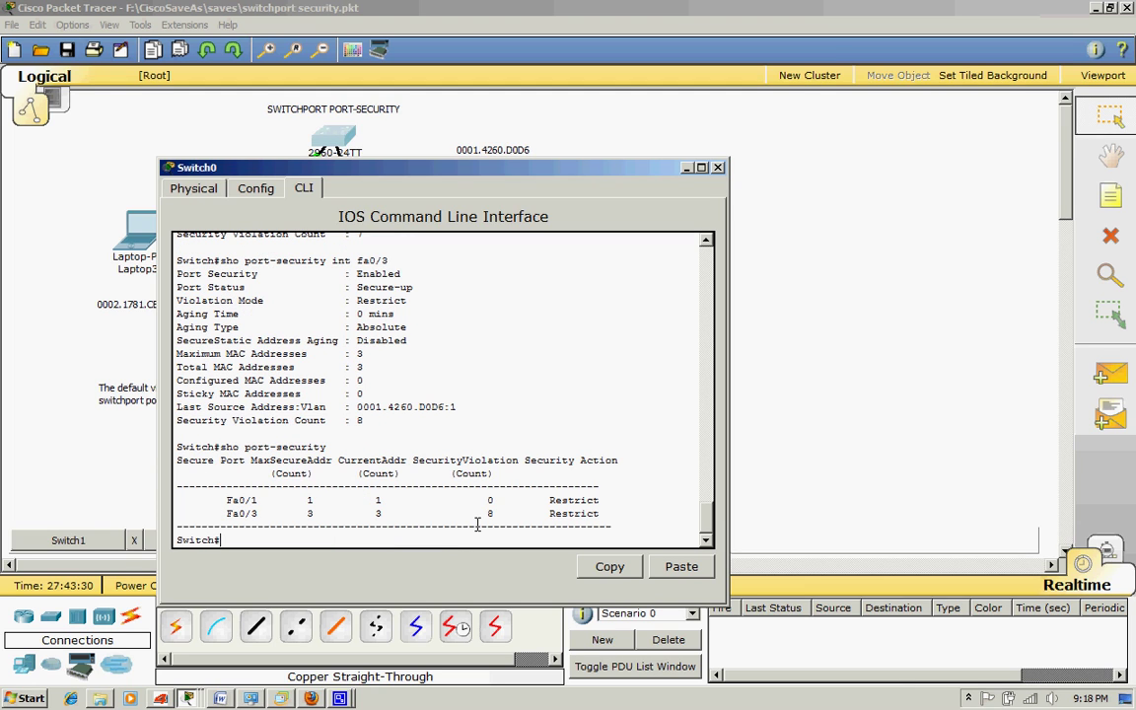
# Compare Fa0/3's maximum secure address, current address and violation counts in the port-security table, and close Switch0's window
pyautogui.moveTo(506, 513); pyautogui.dragTo(314, 513)
pyautogui.moveTo(320, 514); pyautogui.dragTo(308, 521)
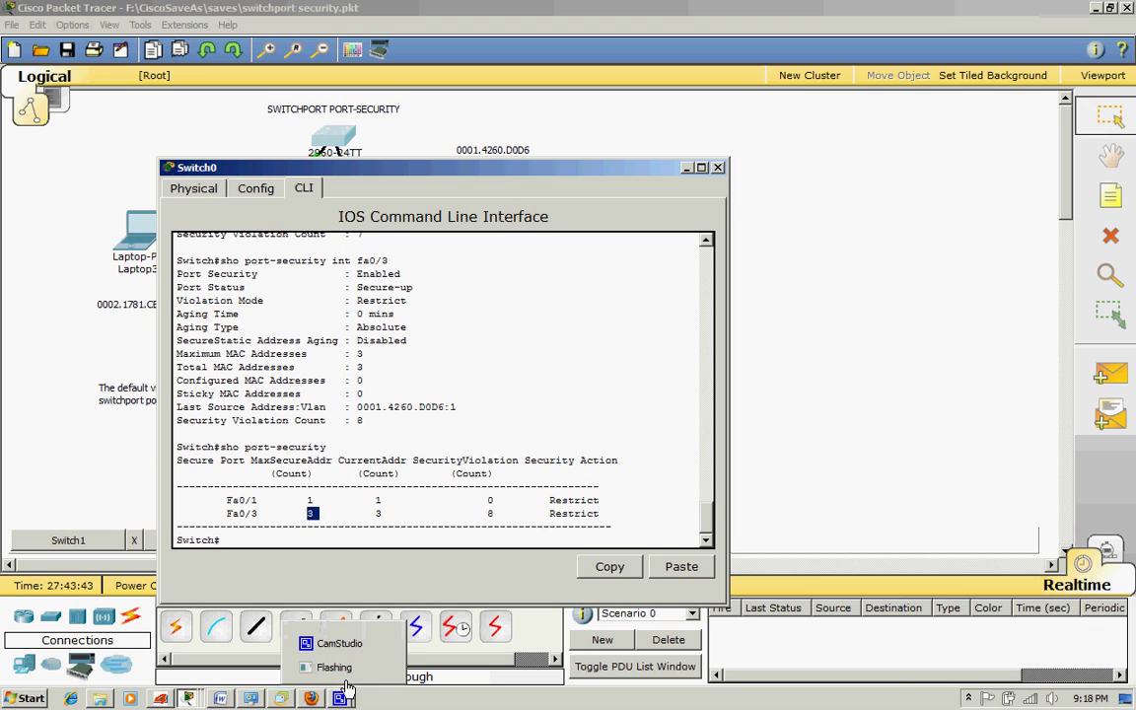
pyautogui.moveTo(383, 514); pyautogui.dragTo(374, 514)
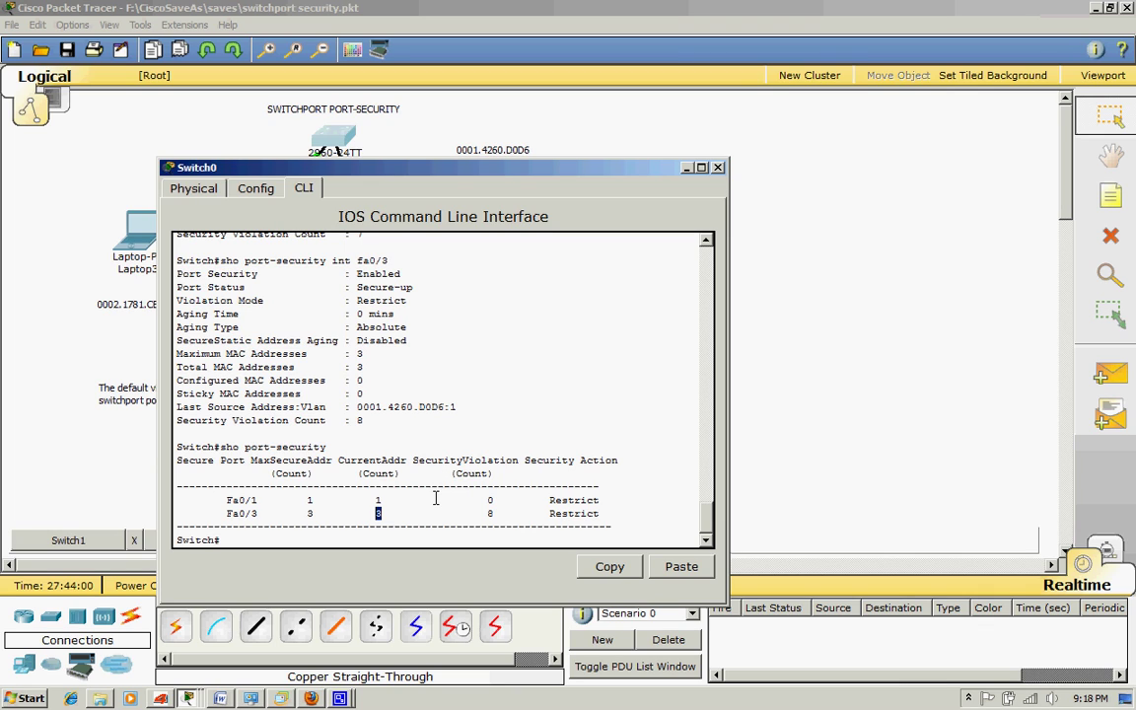
pyautogui.click(720, 168)
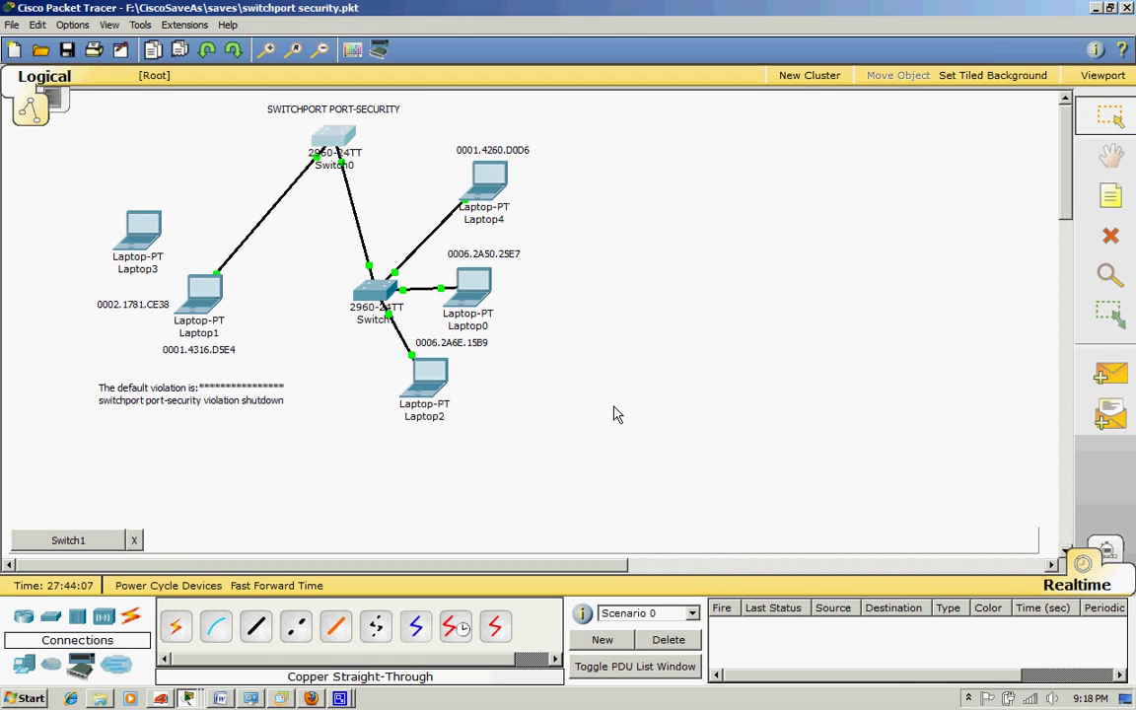